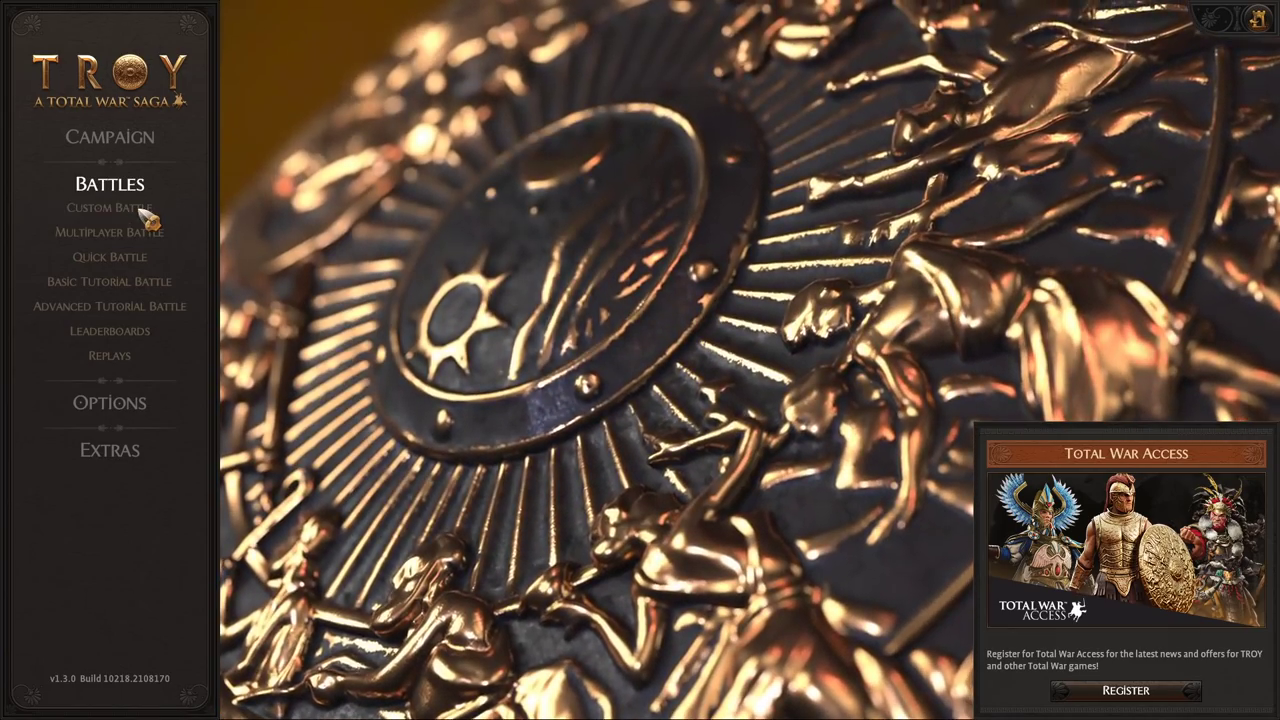
- Start a custom siege battle on the Athens map
click(145, 212)
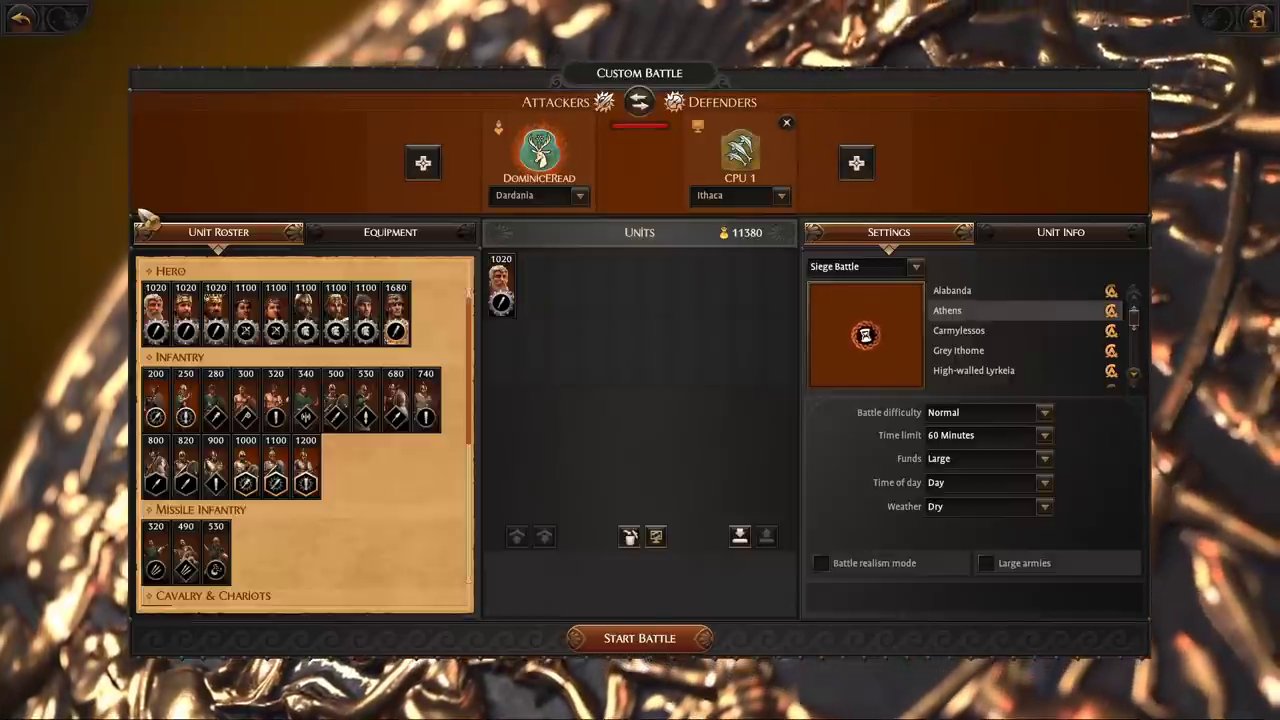
click(632, 640)
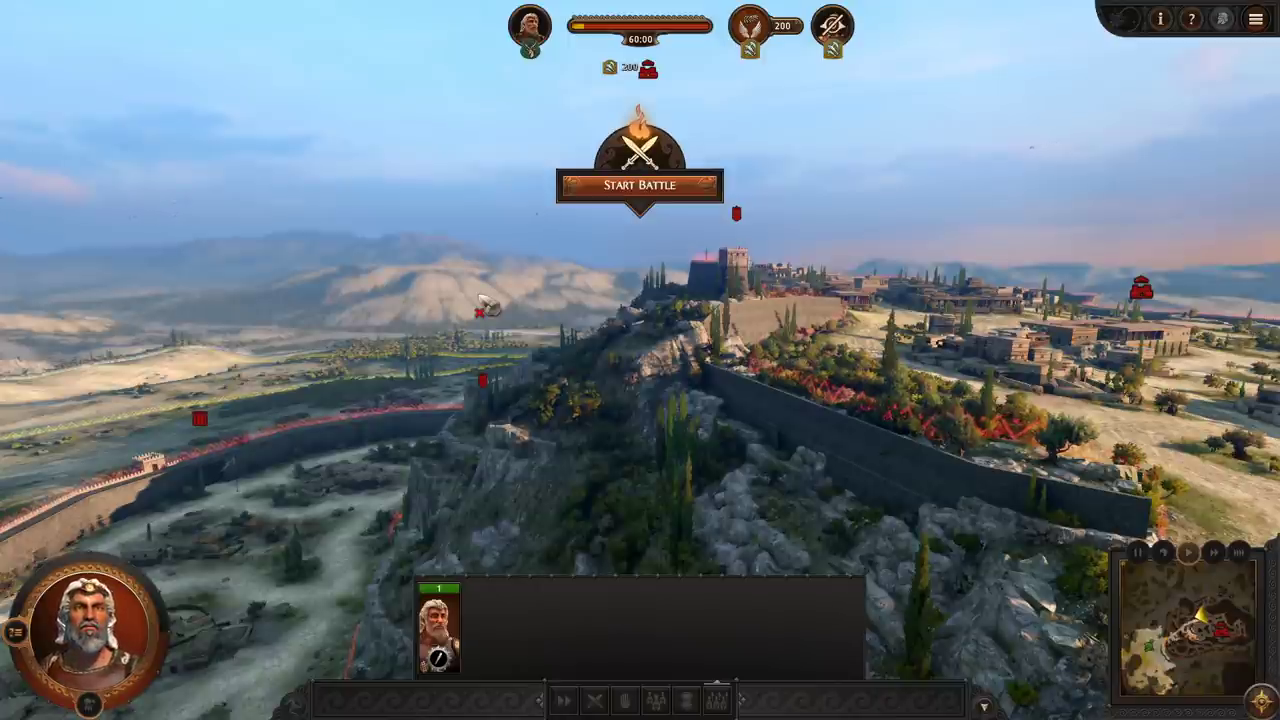
- Enter photo mode from the Game Menu, browse Camera, Filters and Frames, then return to Scene
key(Escape)
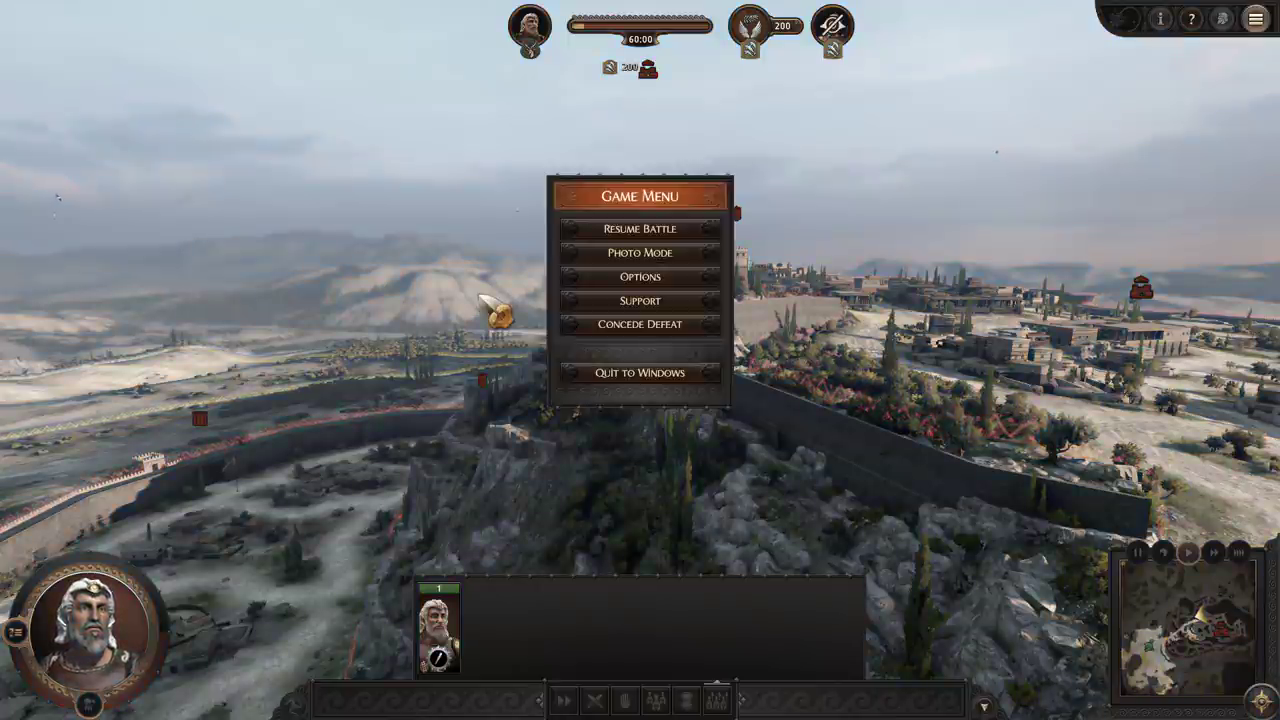
click(612, 253)
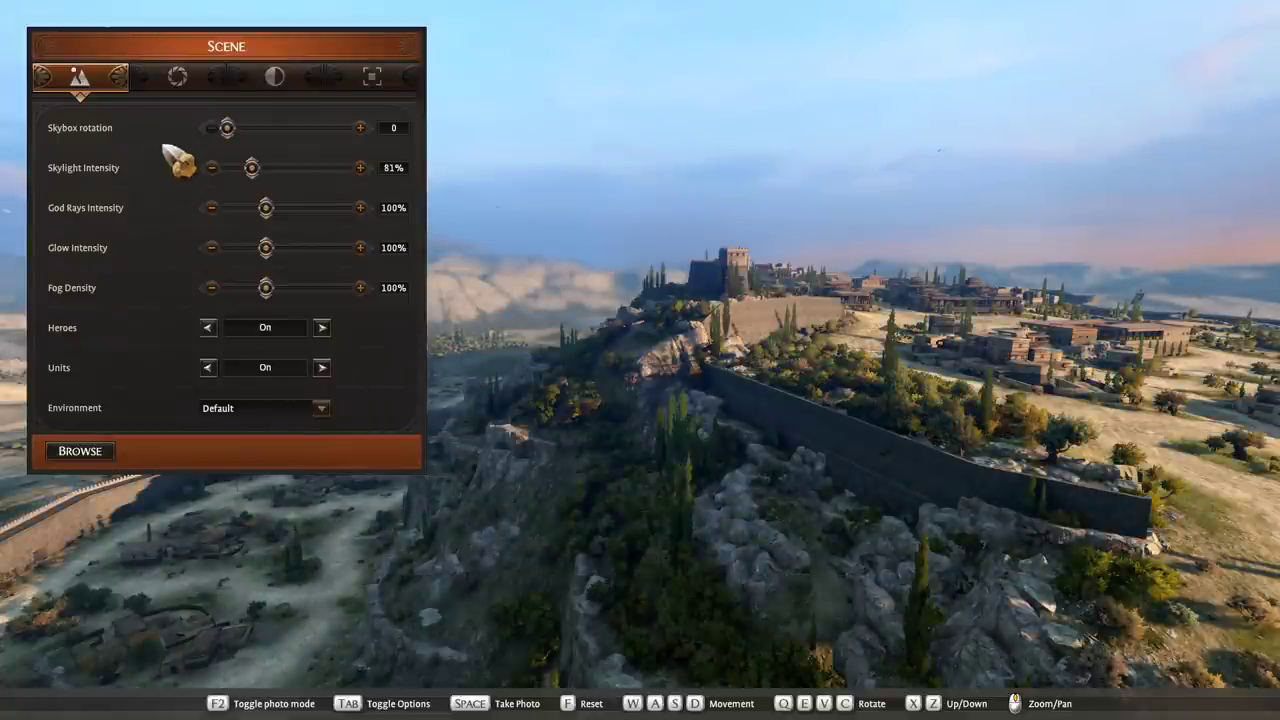
click(180, 88)
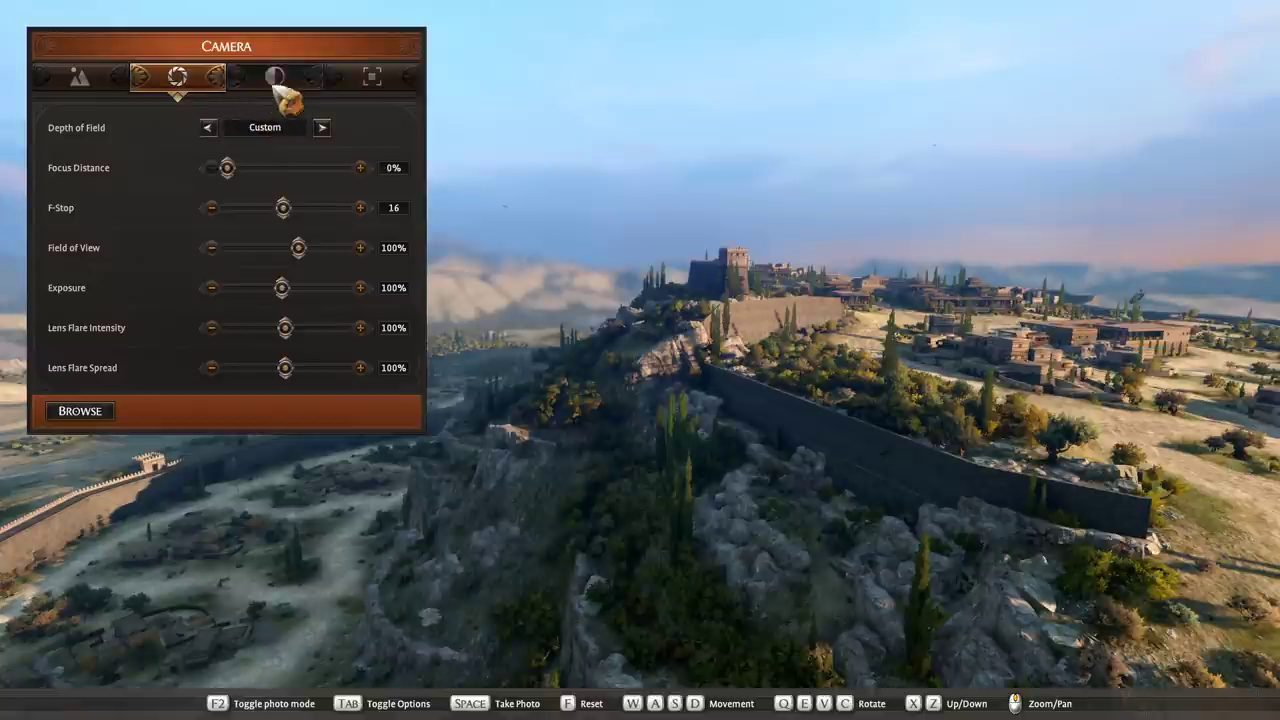
click(280, 86)
click(362, 90)
click(276, 88)
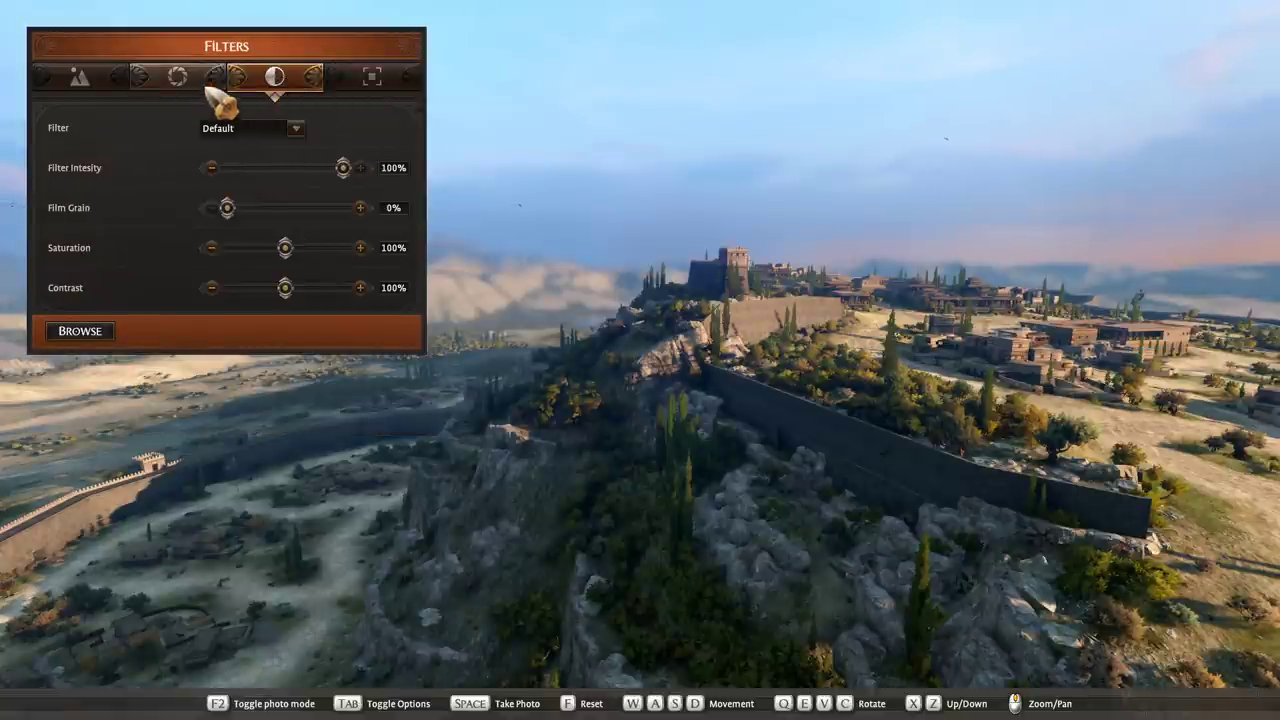
click(182, 88)
click(92, 90)
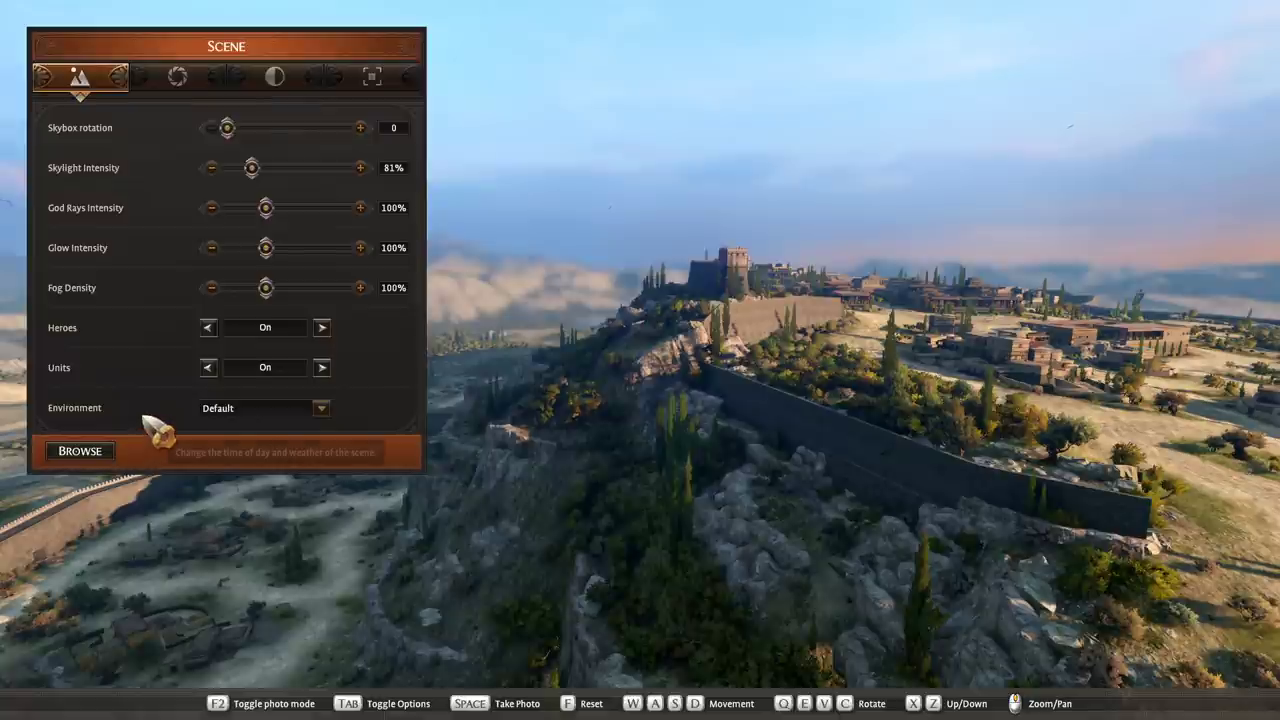
- Preview the Saffron-coloured Morning, Rosy-fingered Dawn, High Noon and Blood-drenched Sunset environments
click(316, 410)
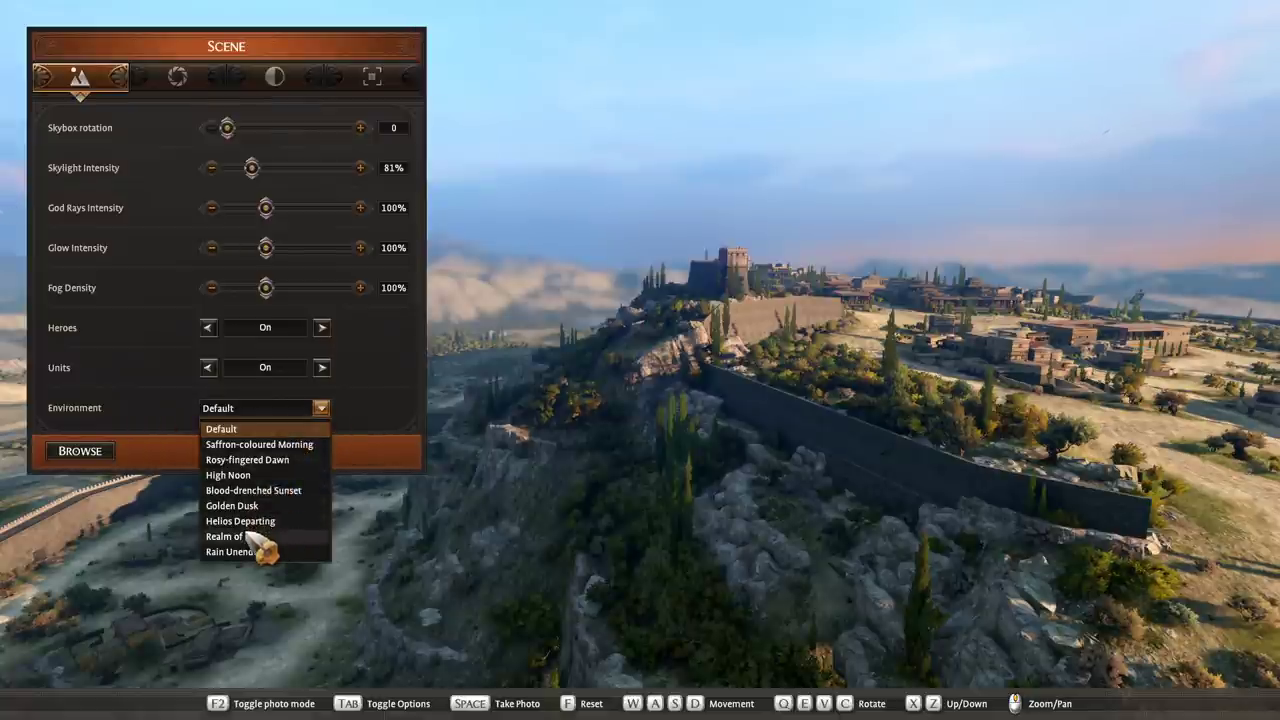
click(260, 446)
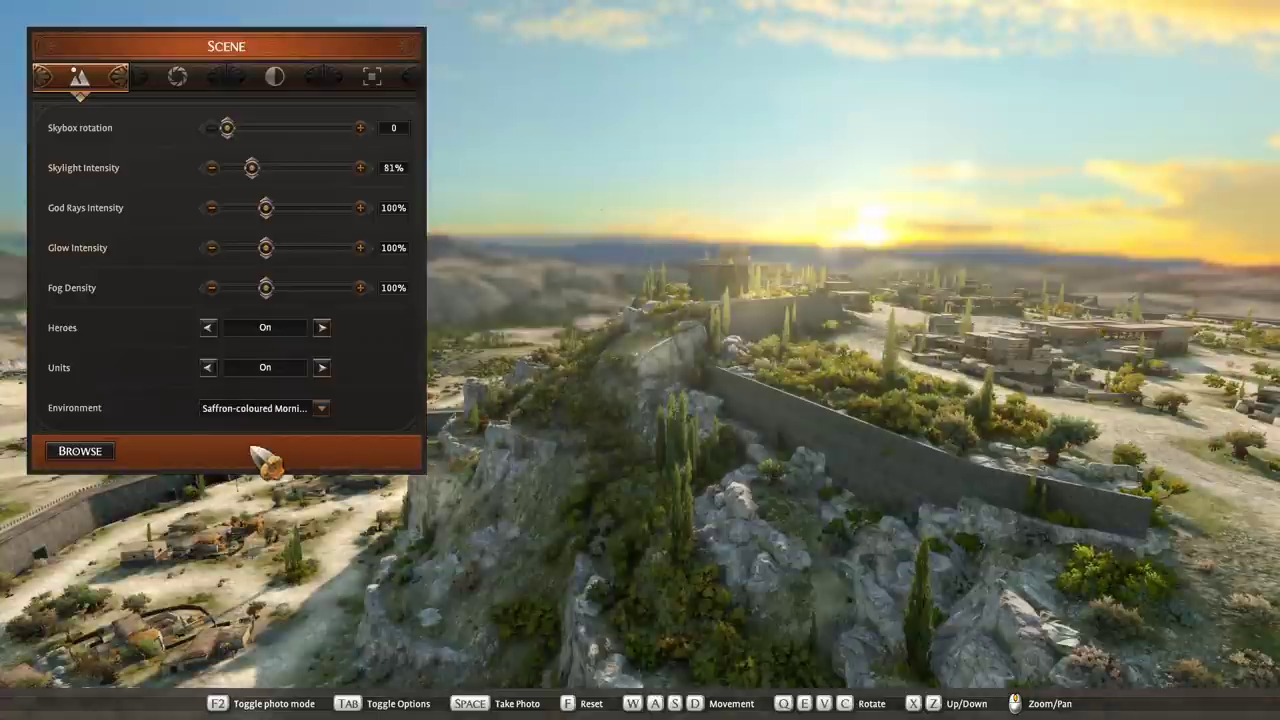
click(322, 409)
click(268, 440)
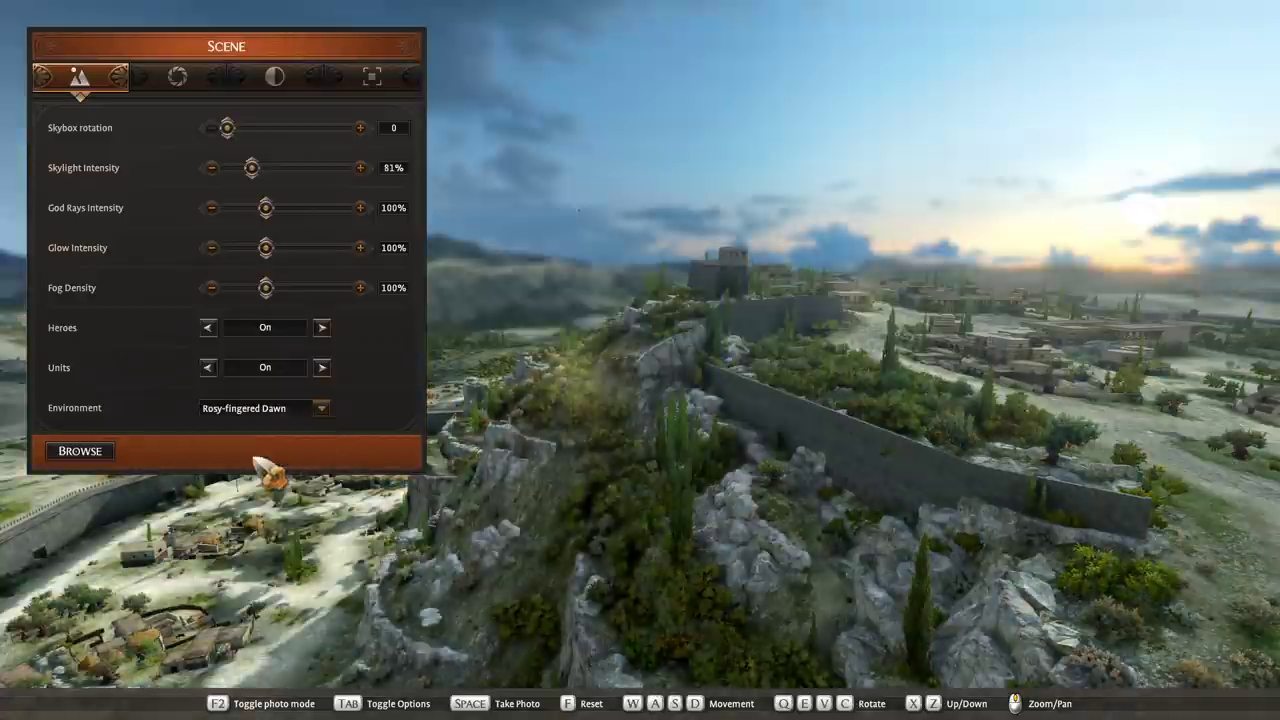
click(322, 409)
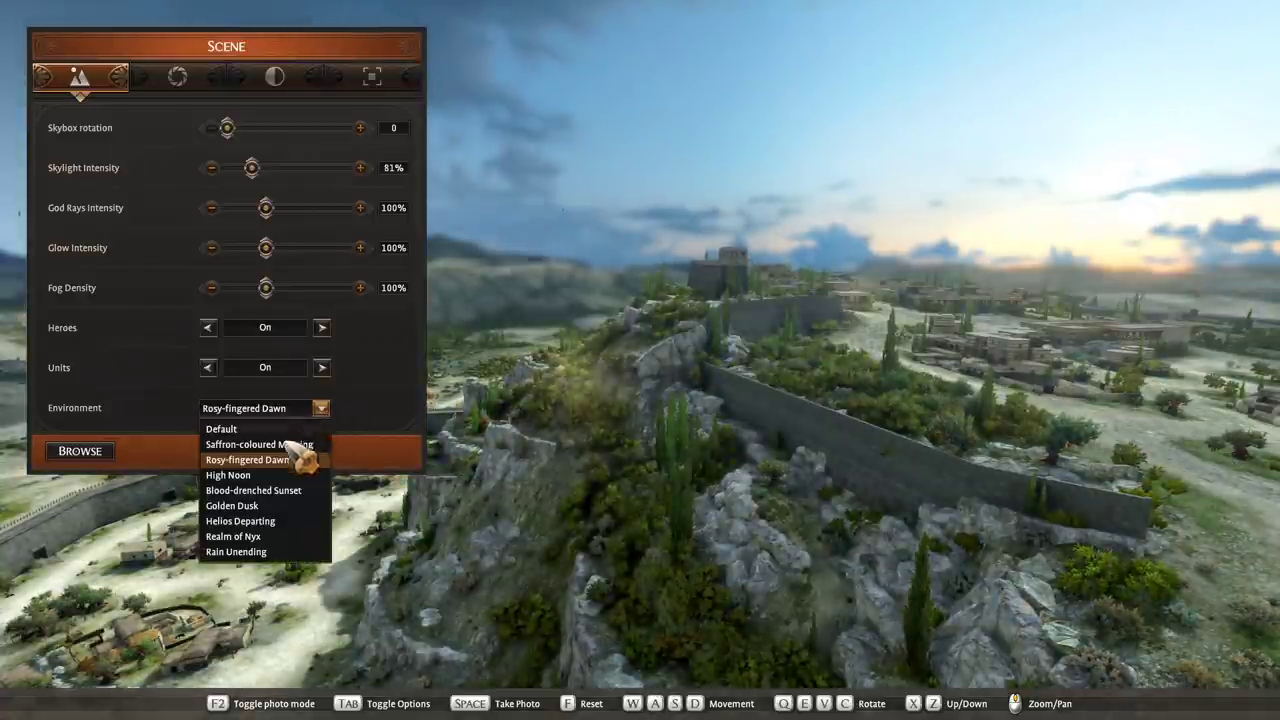
click(262, 476)
click(322, 409)
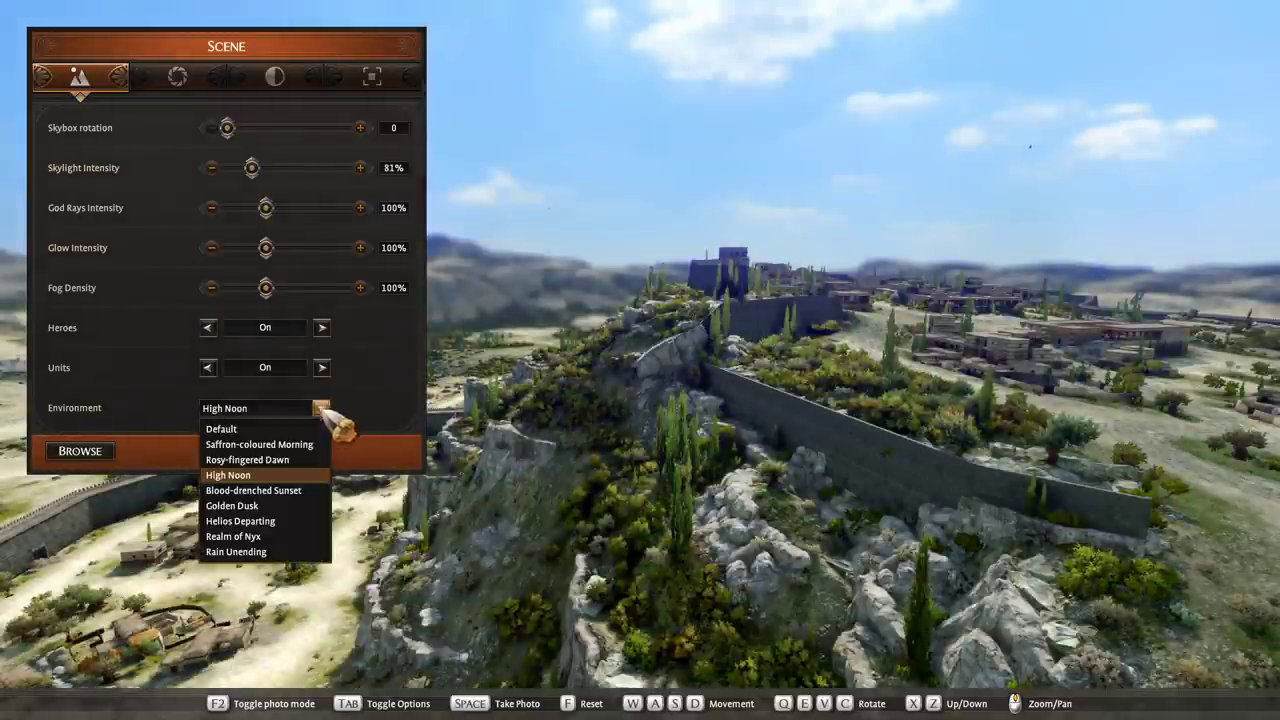
click(289, 490)
- Preview Golden Dusk, Realm of Nyx and Rain Unending, then settle on Blood-drenched Sunset
click(322, 409)
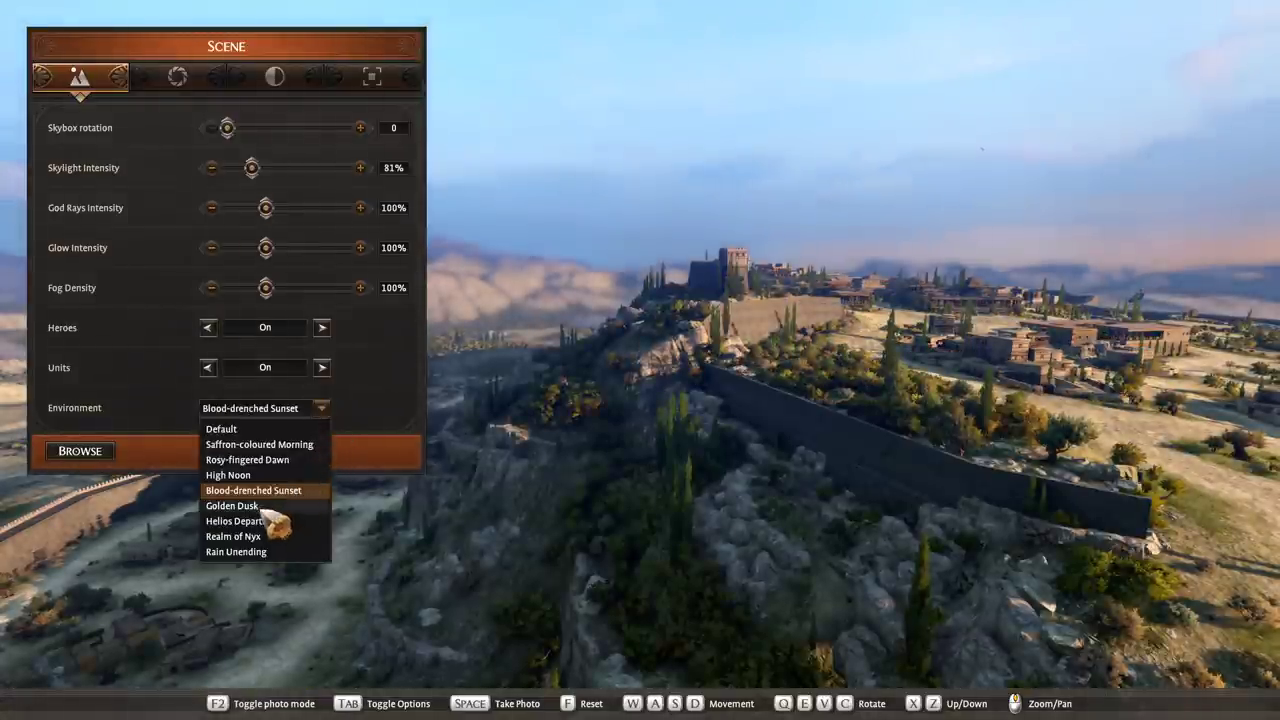
click(262, 505)
click(322, 409)
click(285, 536)
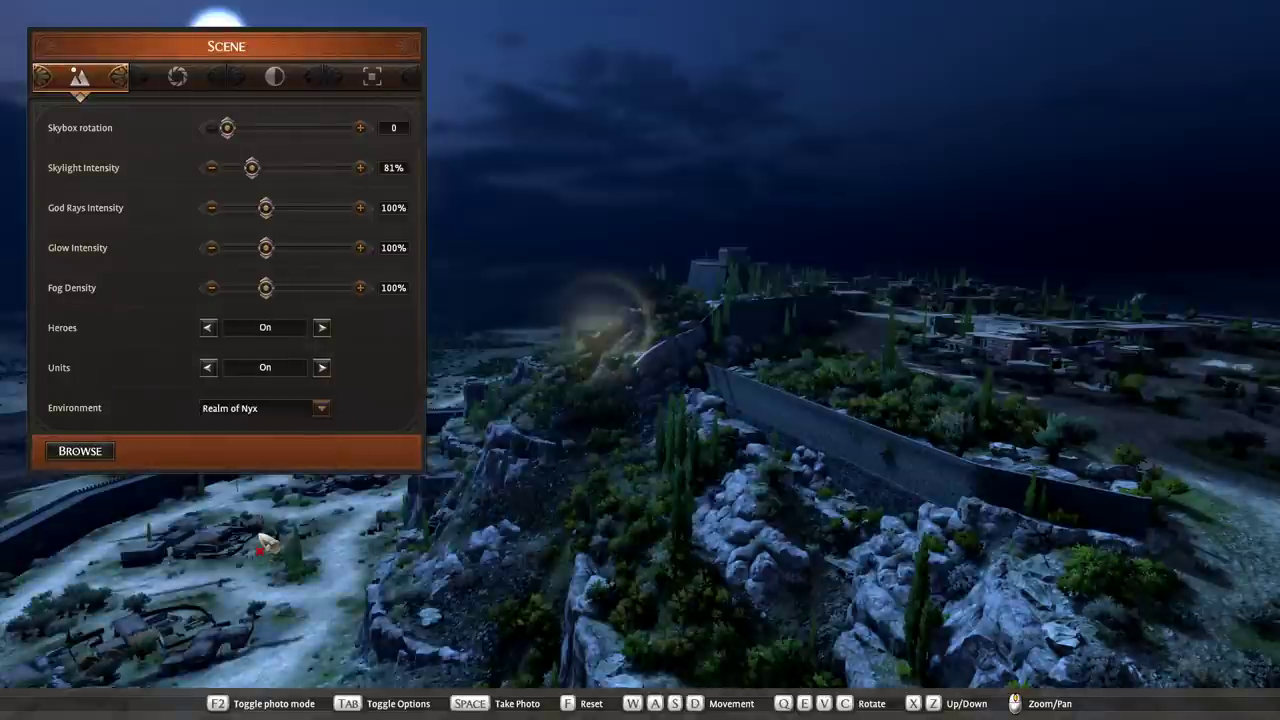
click(322, 409)
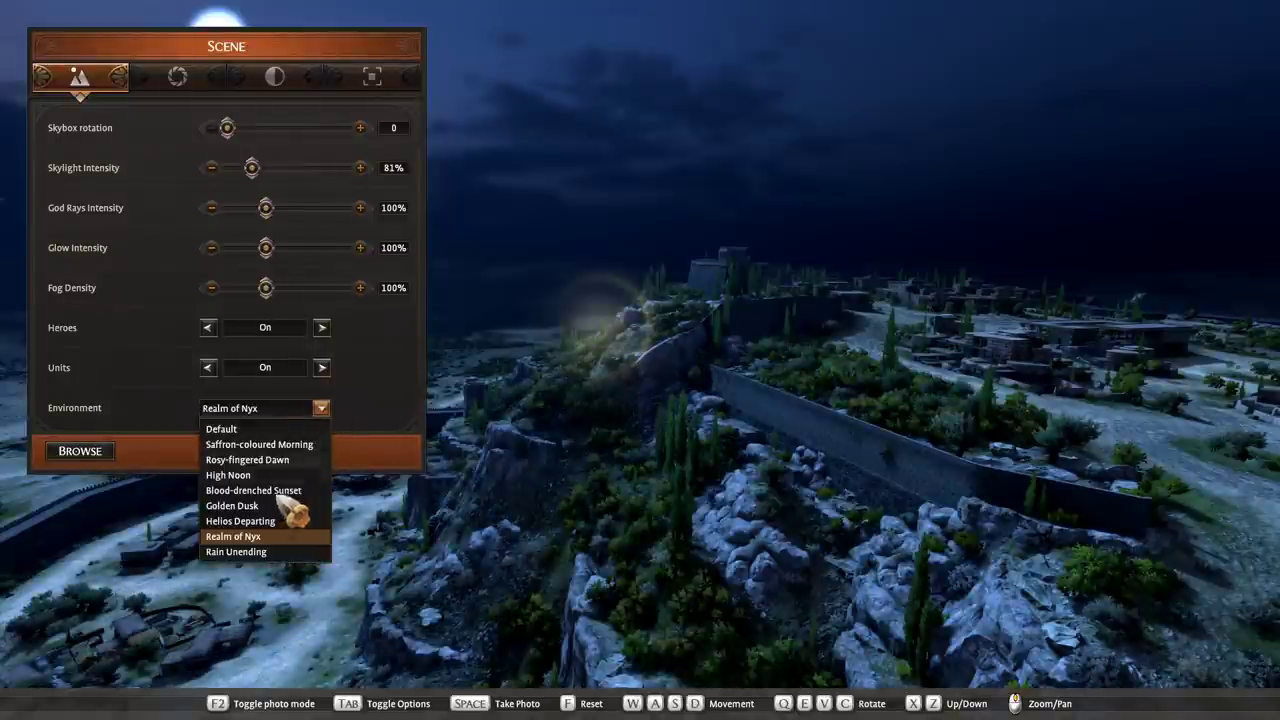
click(255, 552)
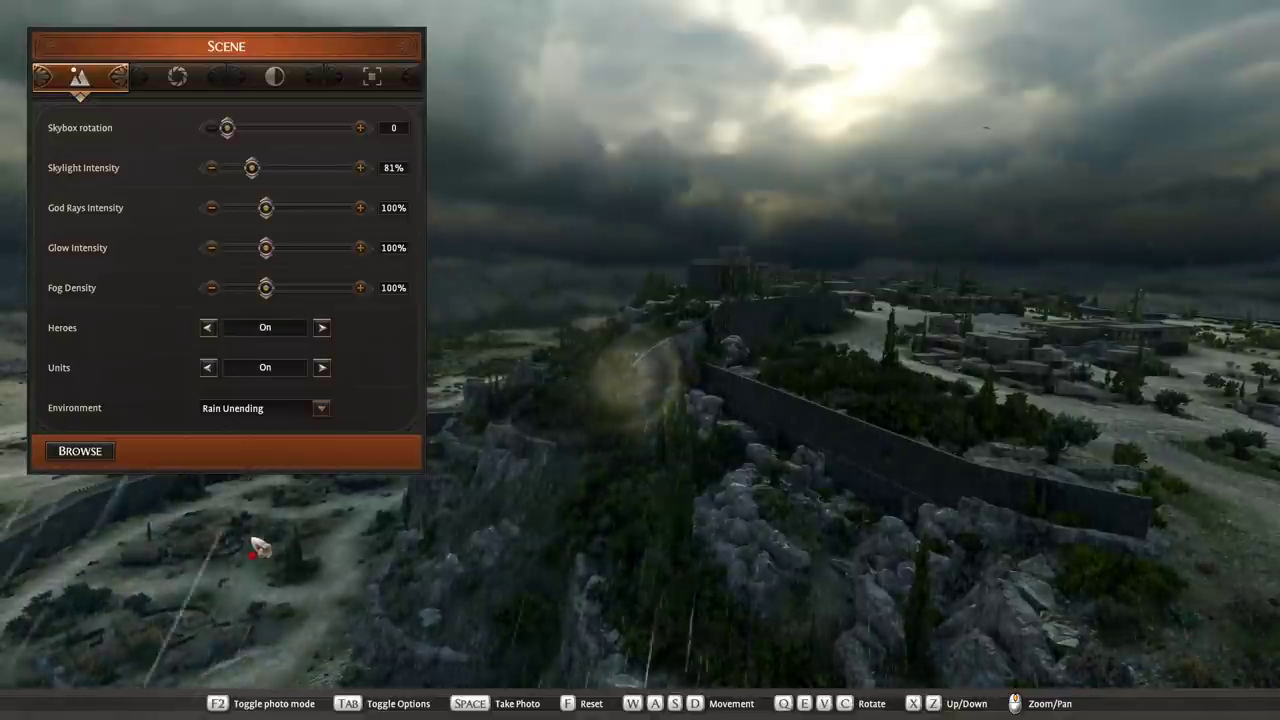
click(321, 409)
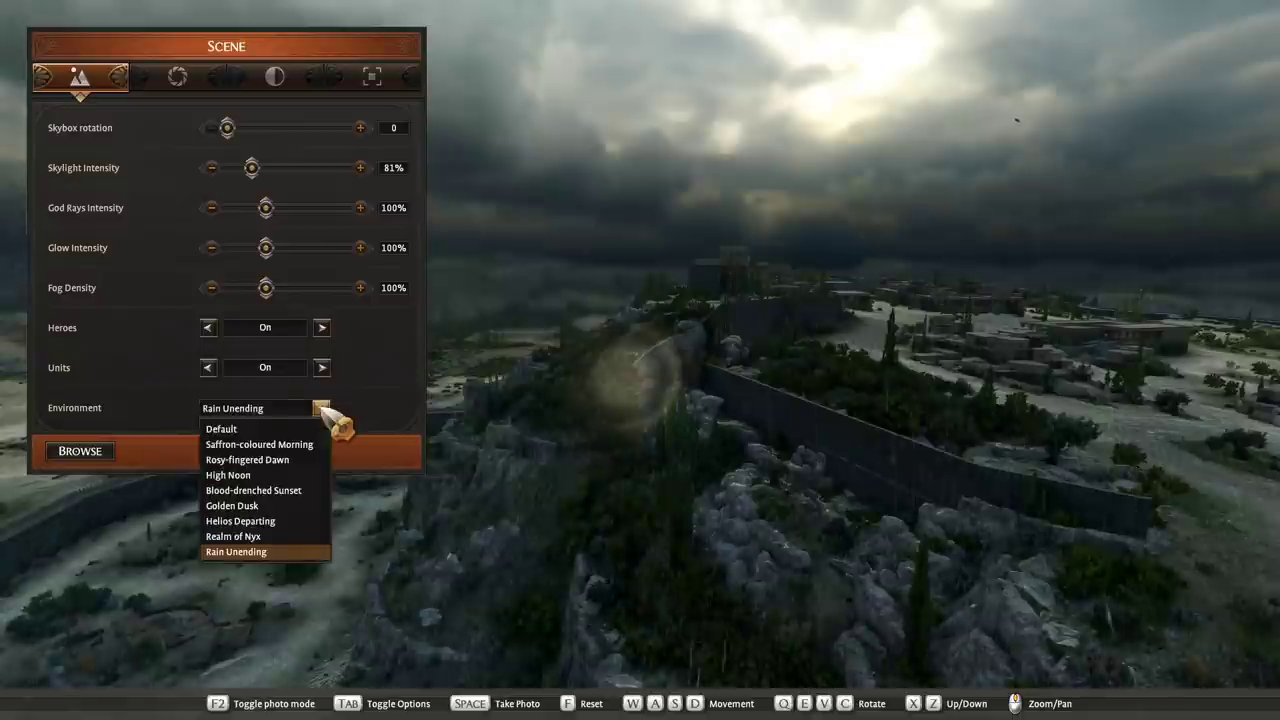
click(276, 490)
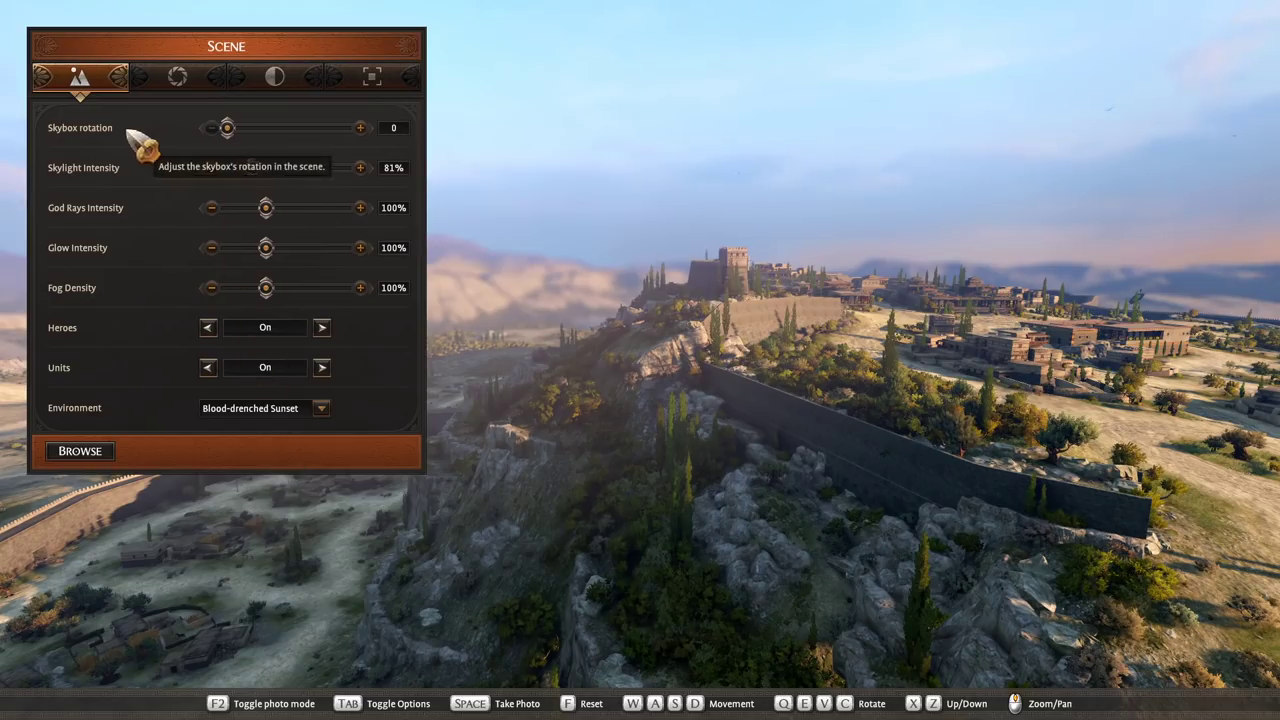
- Set Skybox rotation to 280 and Skylight Intensity to 133%
drag(227, 128, 324, 142)
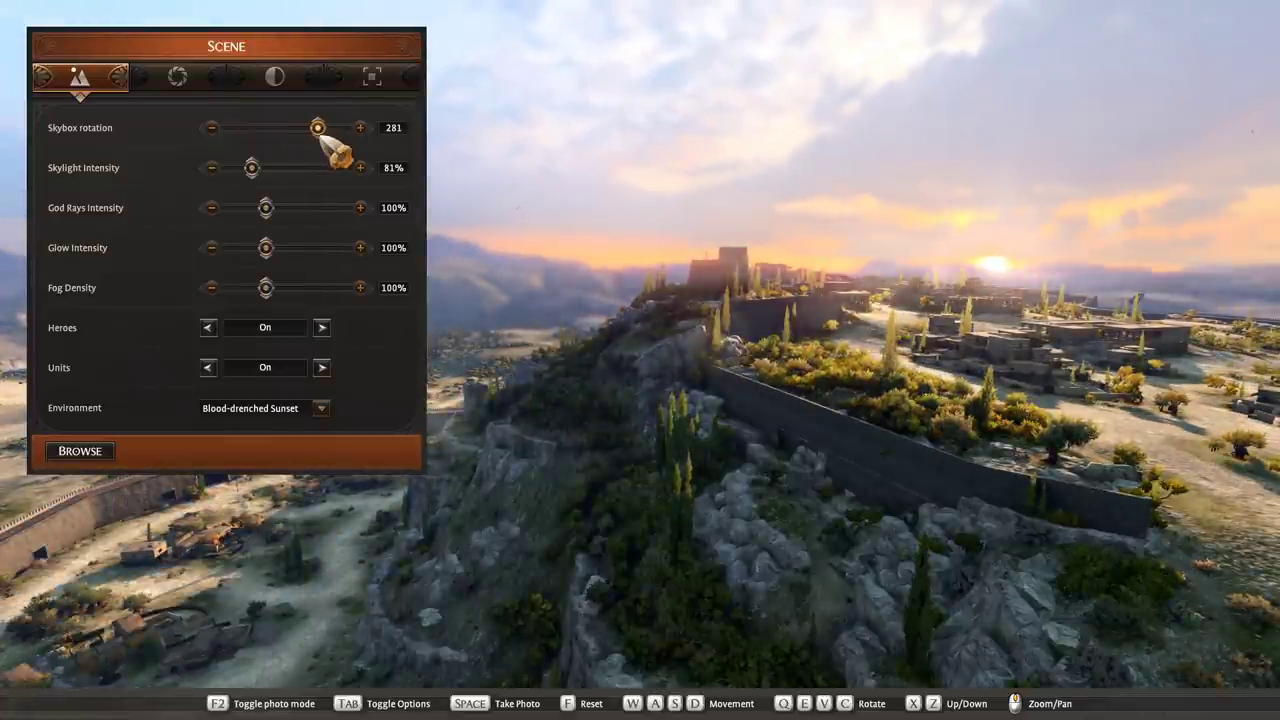
click(212, 128)
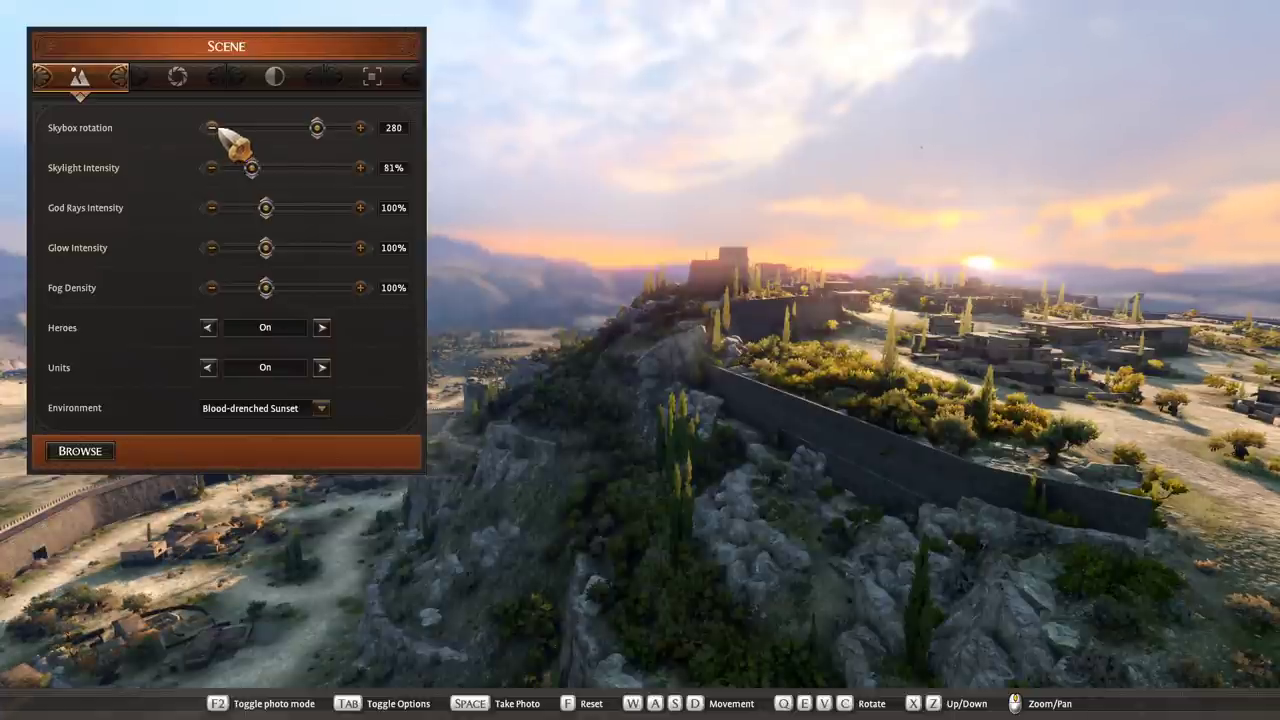
drag(251, 167, 302, 180)
click(361, 168)
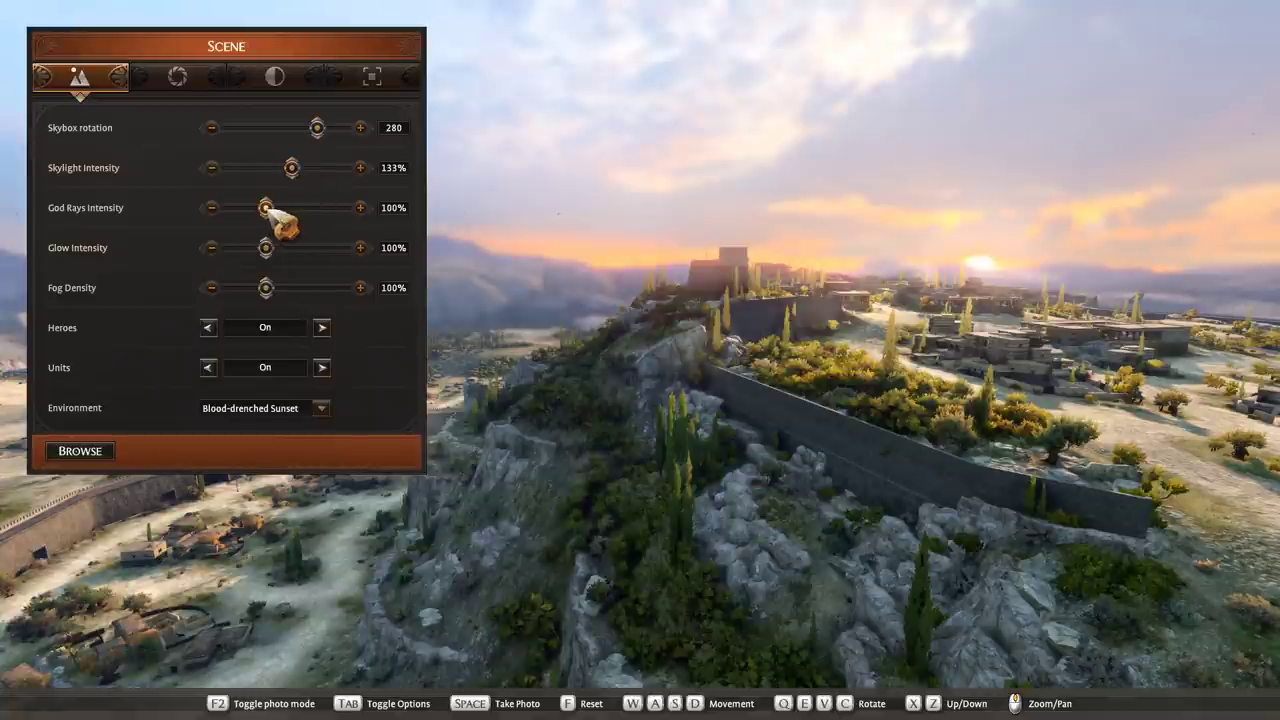
- Set God Rays Intensity to 58% and Glow Intensity to 187%
mouse_move(270, 212)
mouse_down()
mouse_move(316, 212)
mouse_move(285, 212)
mouse_up()
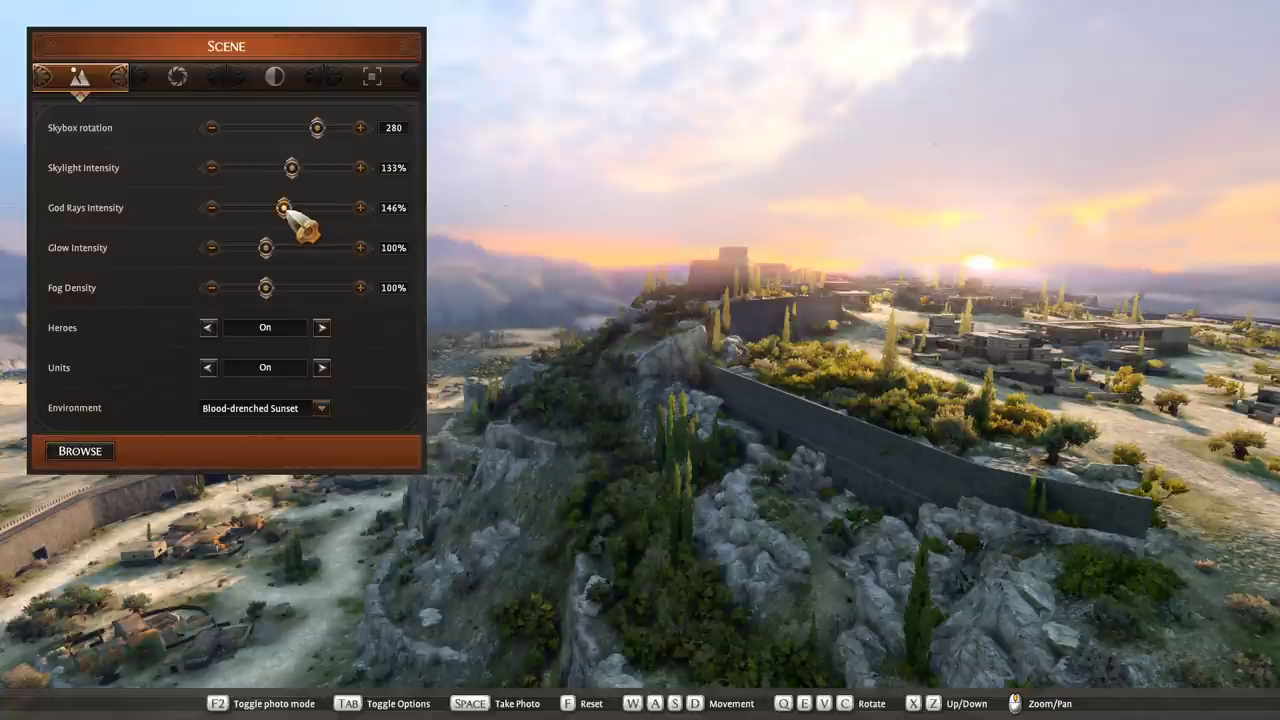
mouse_move(286, 212)
mouse_down()
mouse_move(255, 221)
mouse_move(272, 230)
mouse_up()
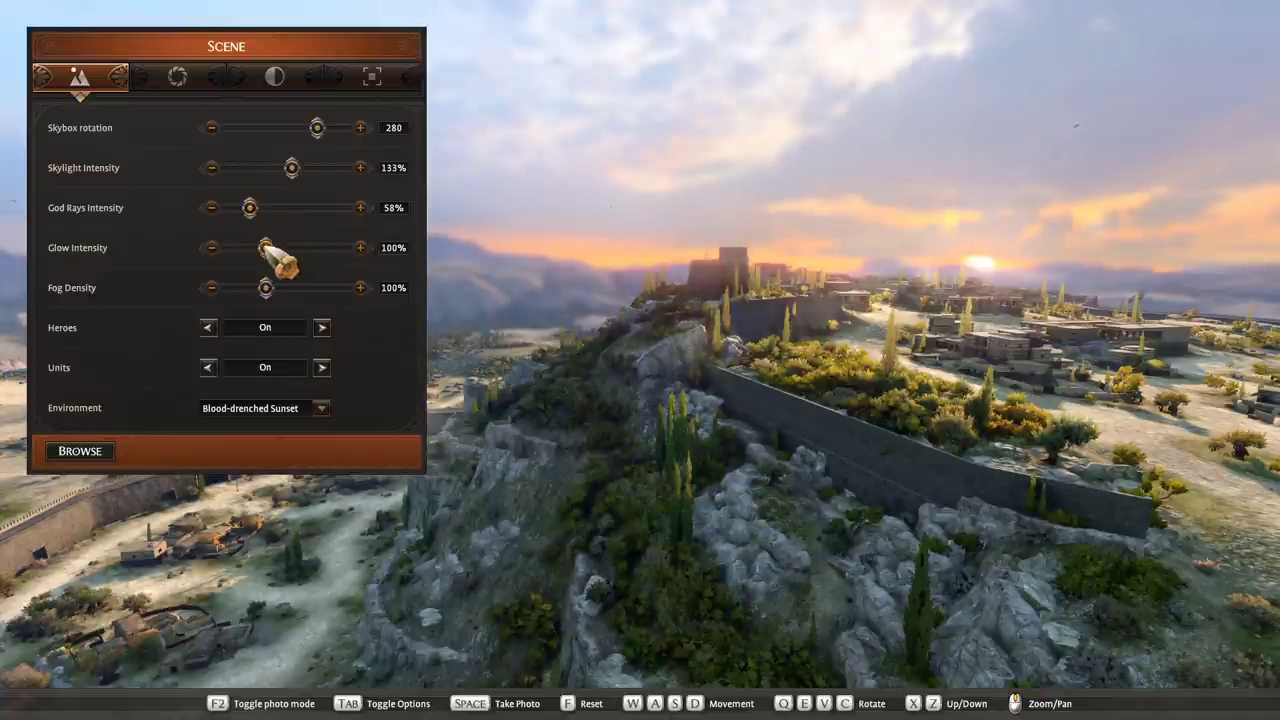
drag(266, 247, 300, 247)
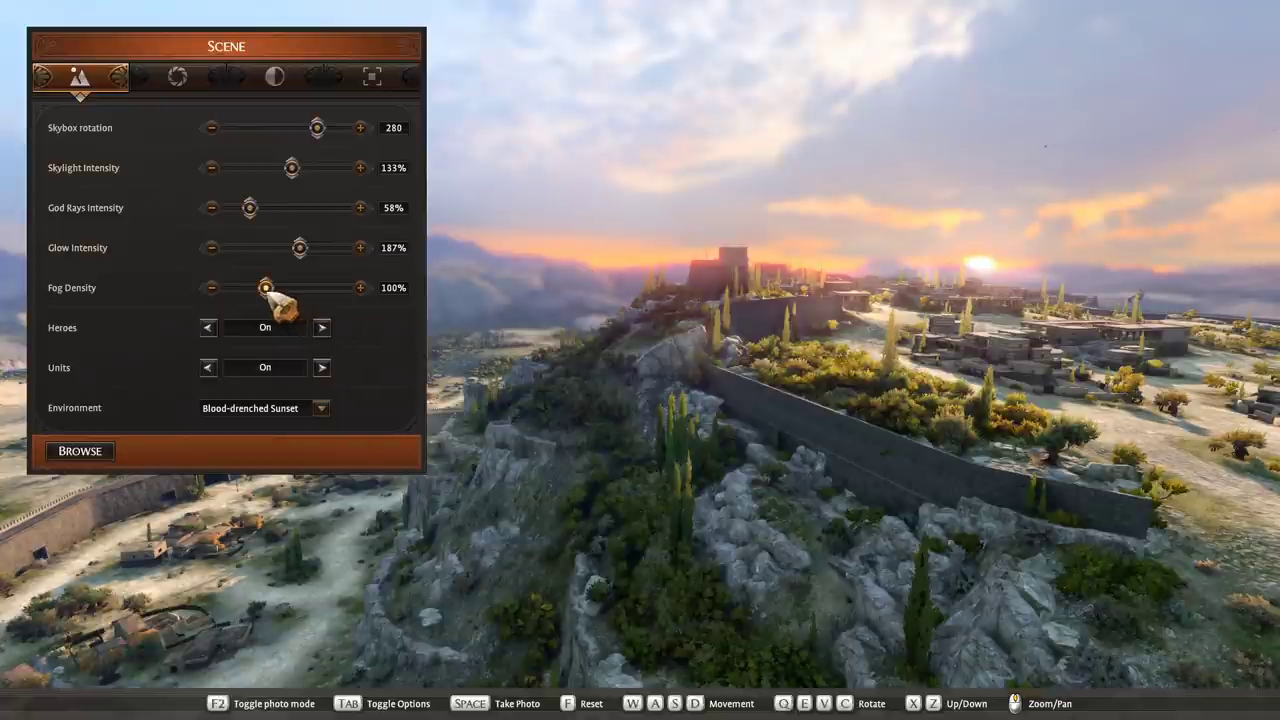
- Try thinner fog, then settle Fog Density at 103%
mouse_move(266, 290)
mouse_down()
mouse_move(230, 290)
mouse_move(282, 290)
mouse_move(249, 290)
mouse_move(265, 290)
mouse_up()
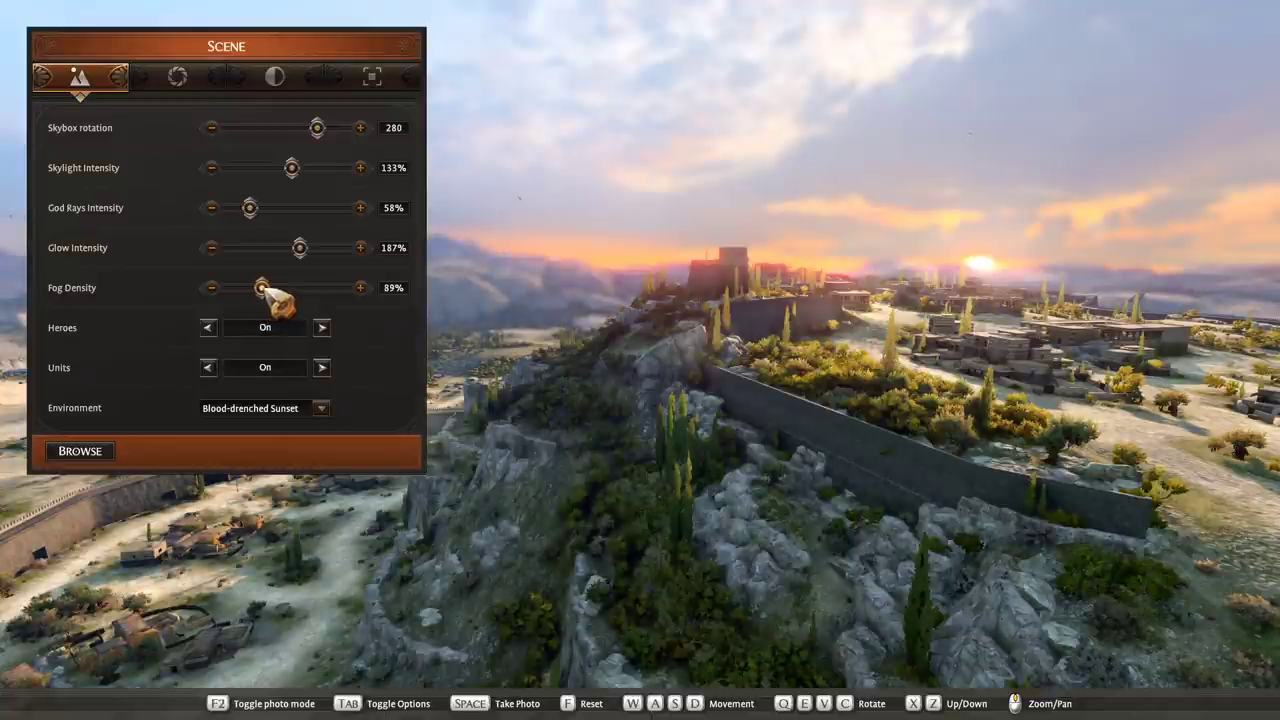
drag(262, 290, 265, 290)
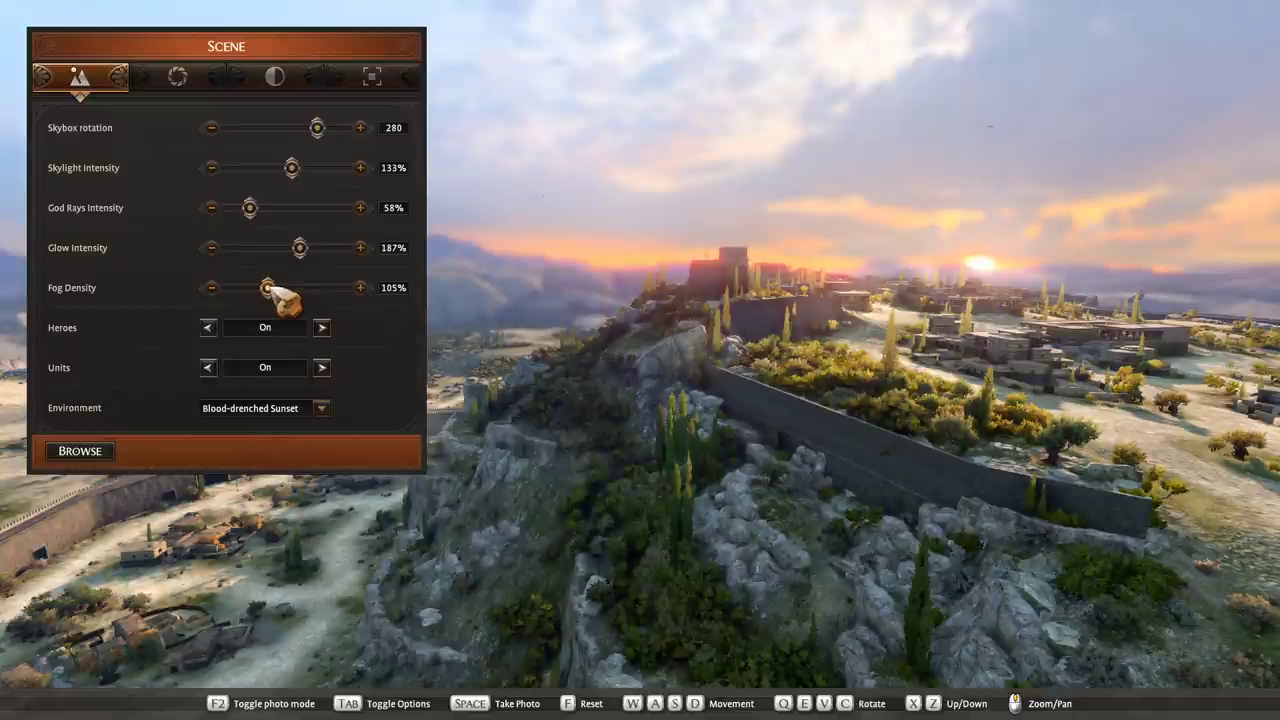
click(360, 288)
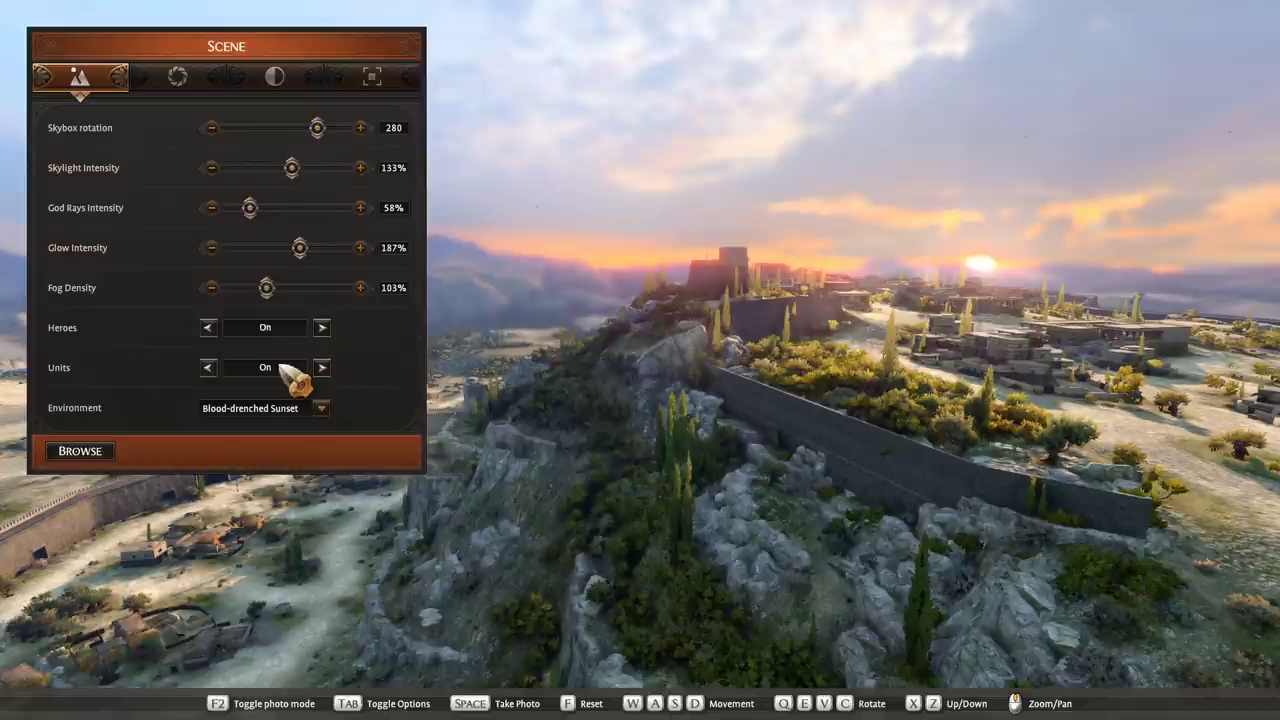
- In the camera settings, set F-Stop to 7 and Focus Distance to 56%
click(180, 80)
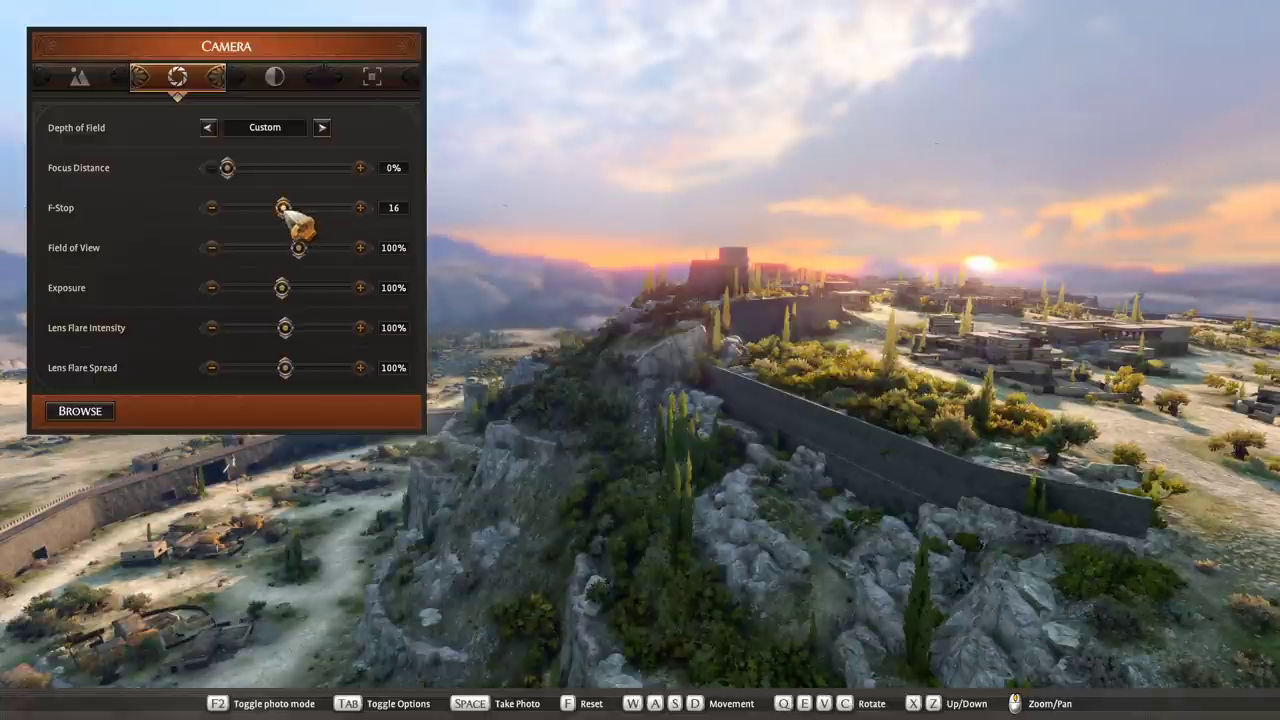
drag(286, 212, 255, 212)
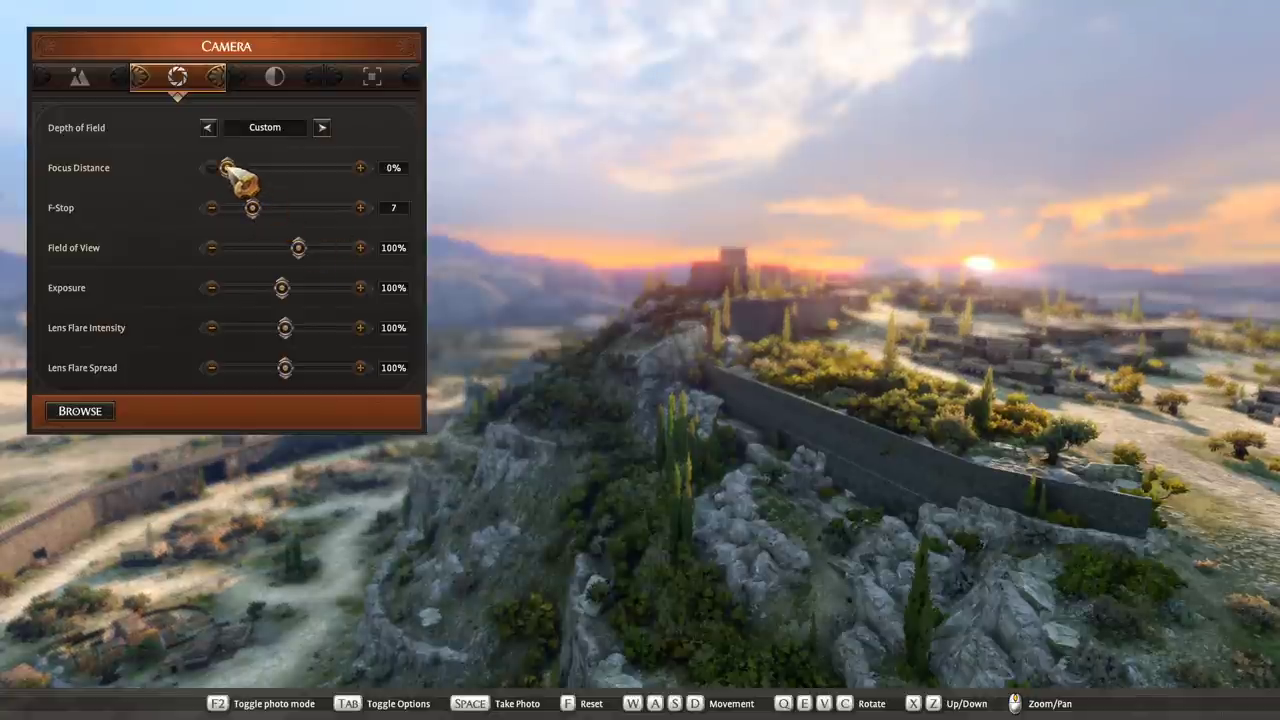
drag(228, 167, 288, 168)
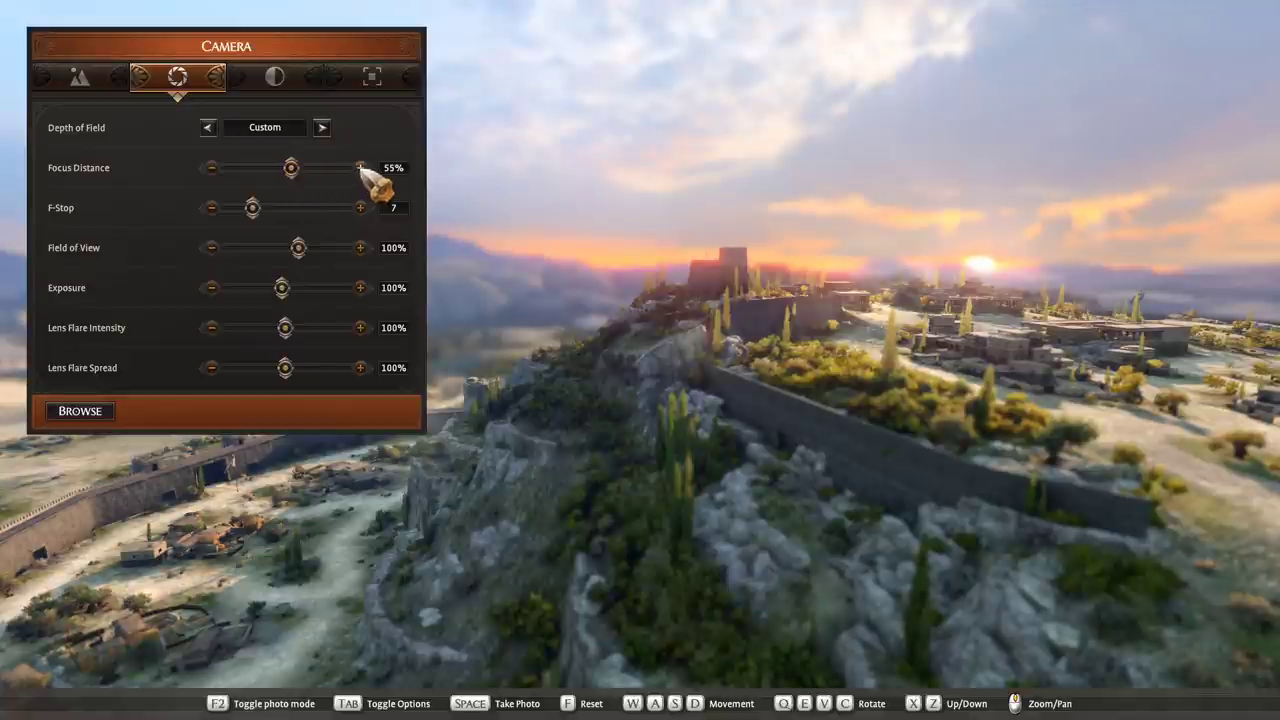
click(211, 167)
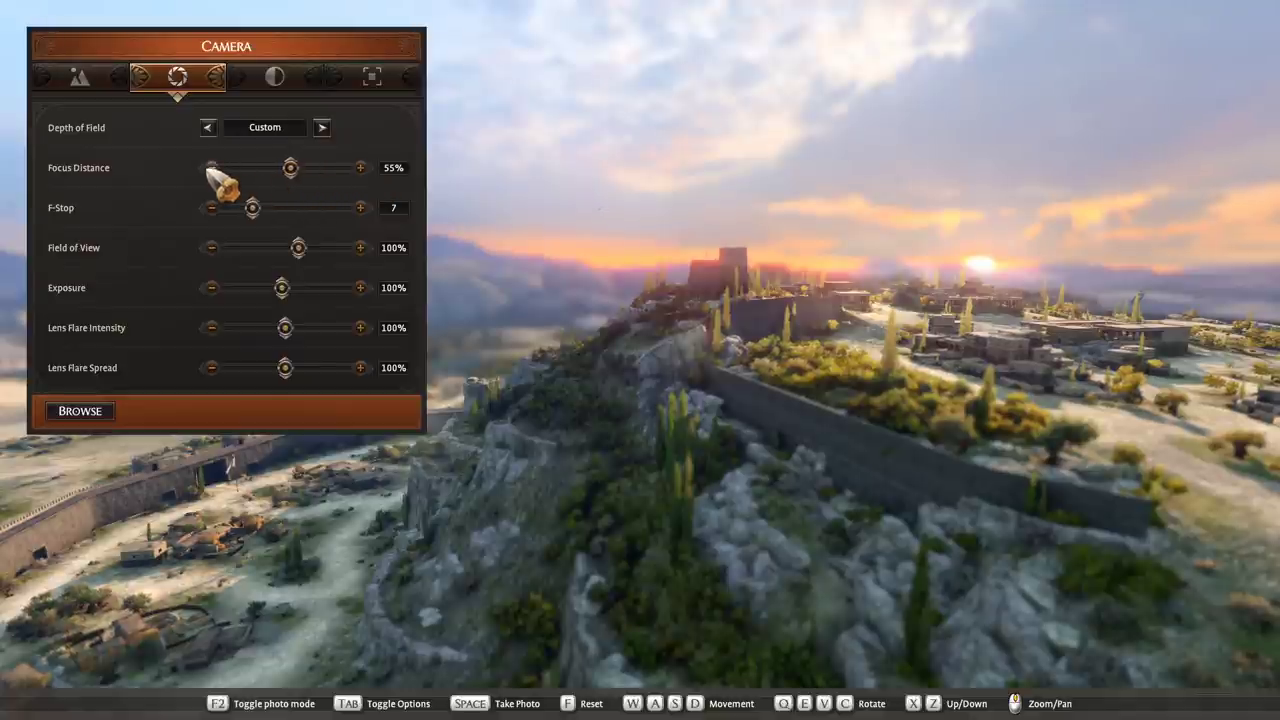
click(360, 167)
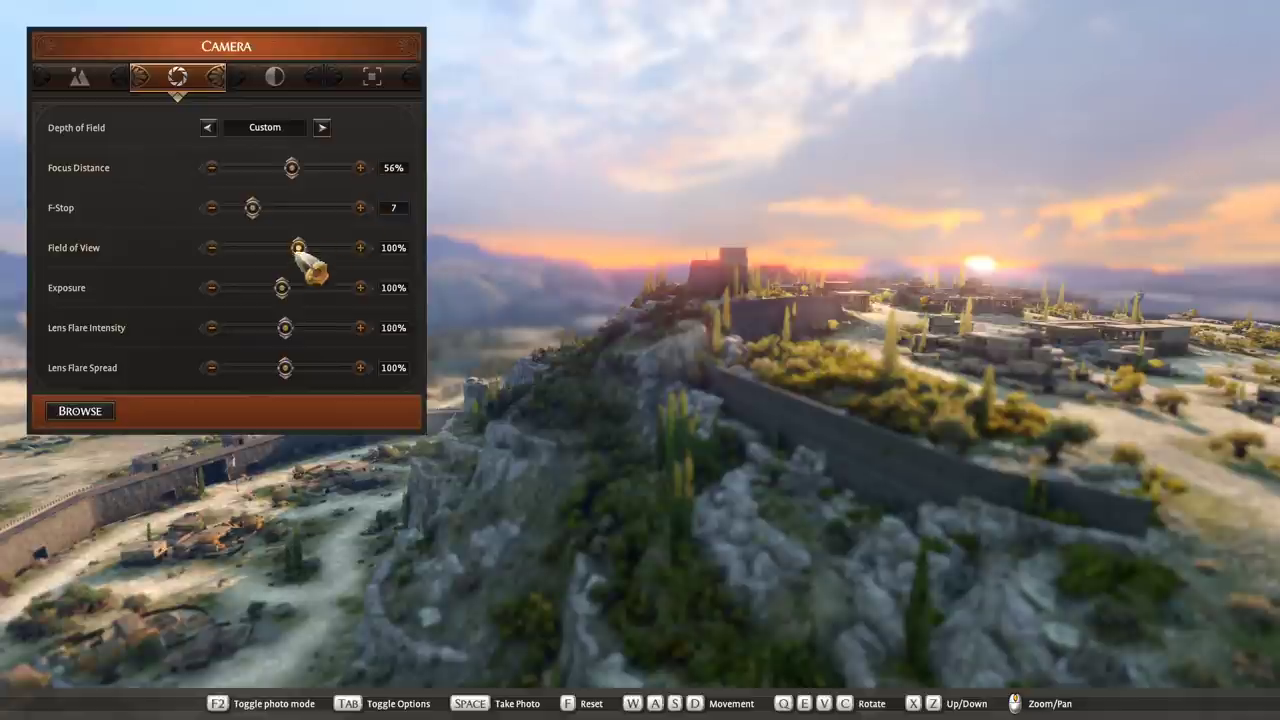
- Narrow the field of view, set Exposure to 87%, Lens Flare Intensity to 143% and Spread to 76%
mouse_move(304, 258)
mouse_down()
mouse_move(272, 250)
mouse_move(299, 249)
mouse_up()
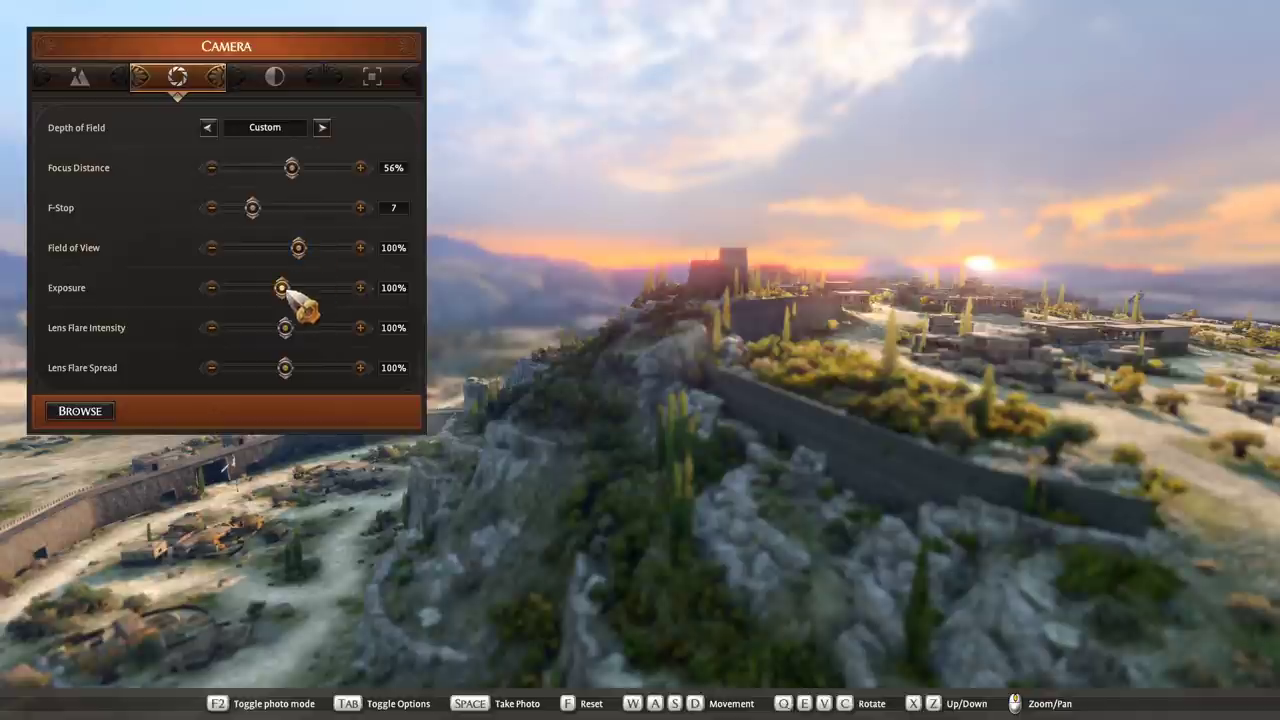
drag(286, 297, 282, 297)
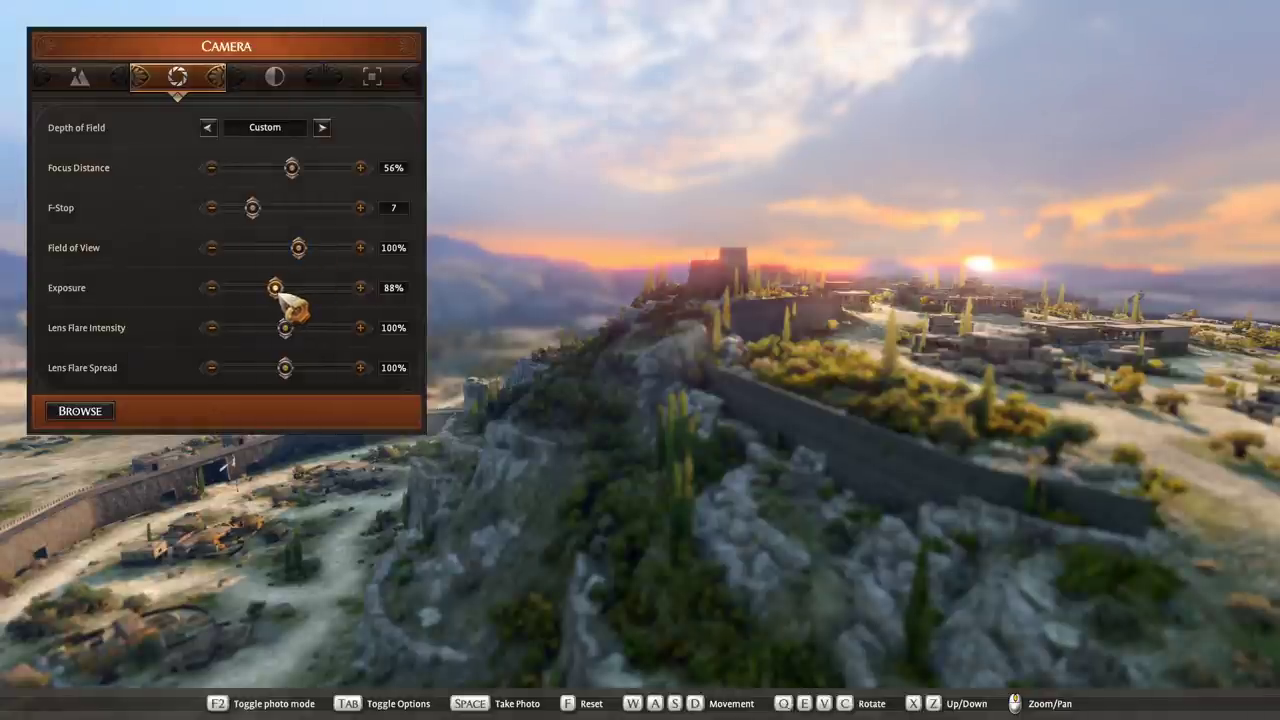
click(212, 289)
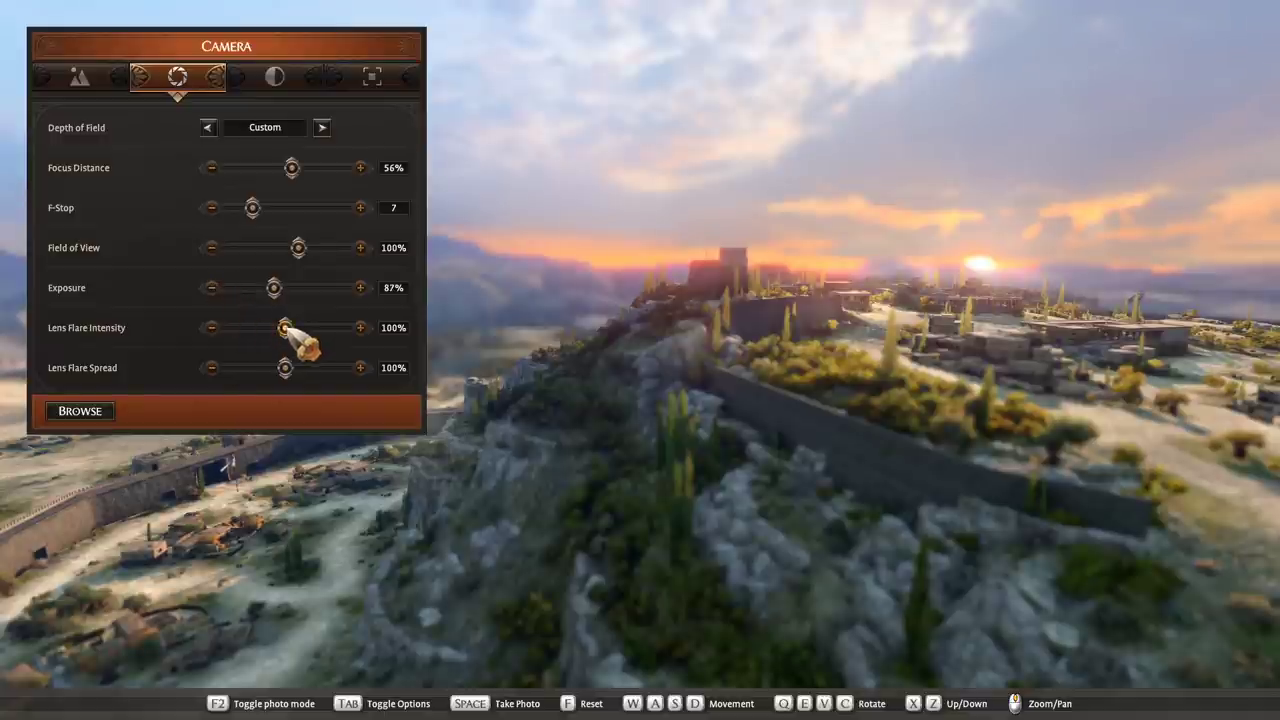
drag(286, 328, 312, 328)
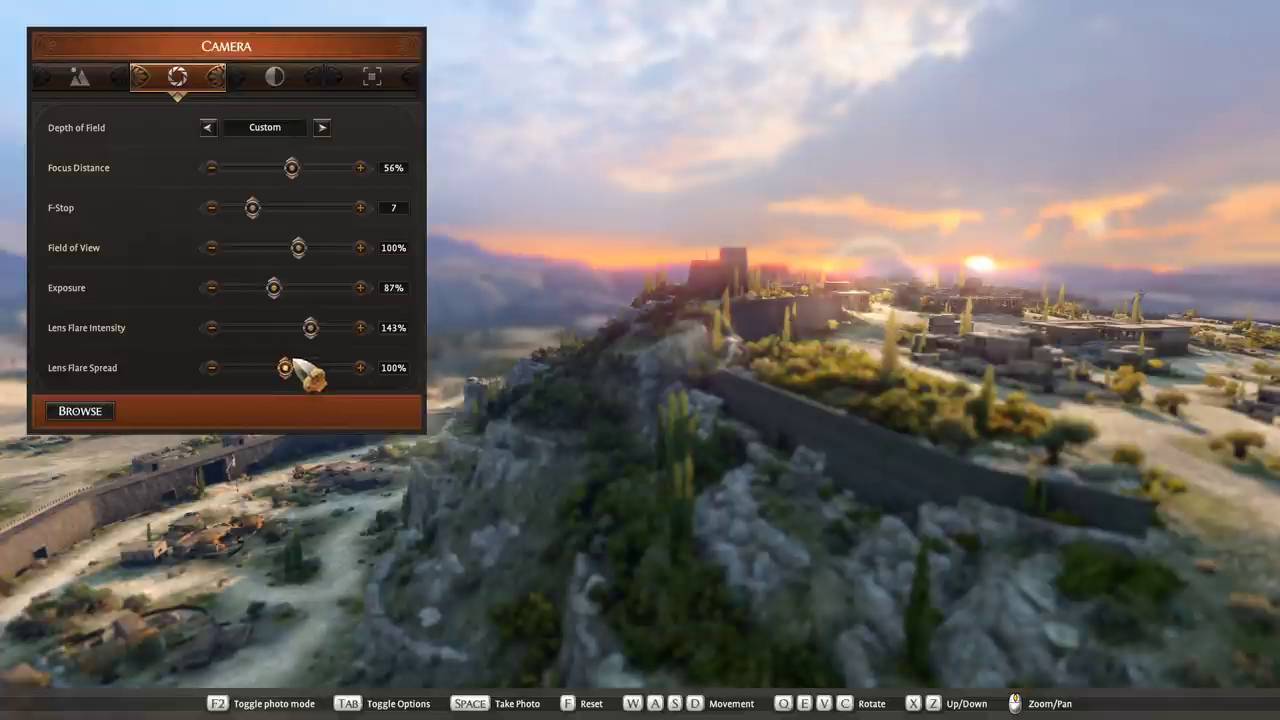
drag(296, 376, 268, 382)
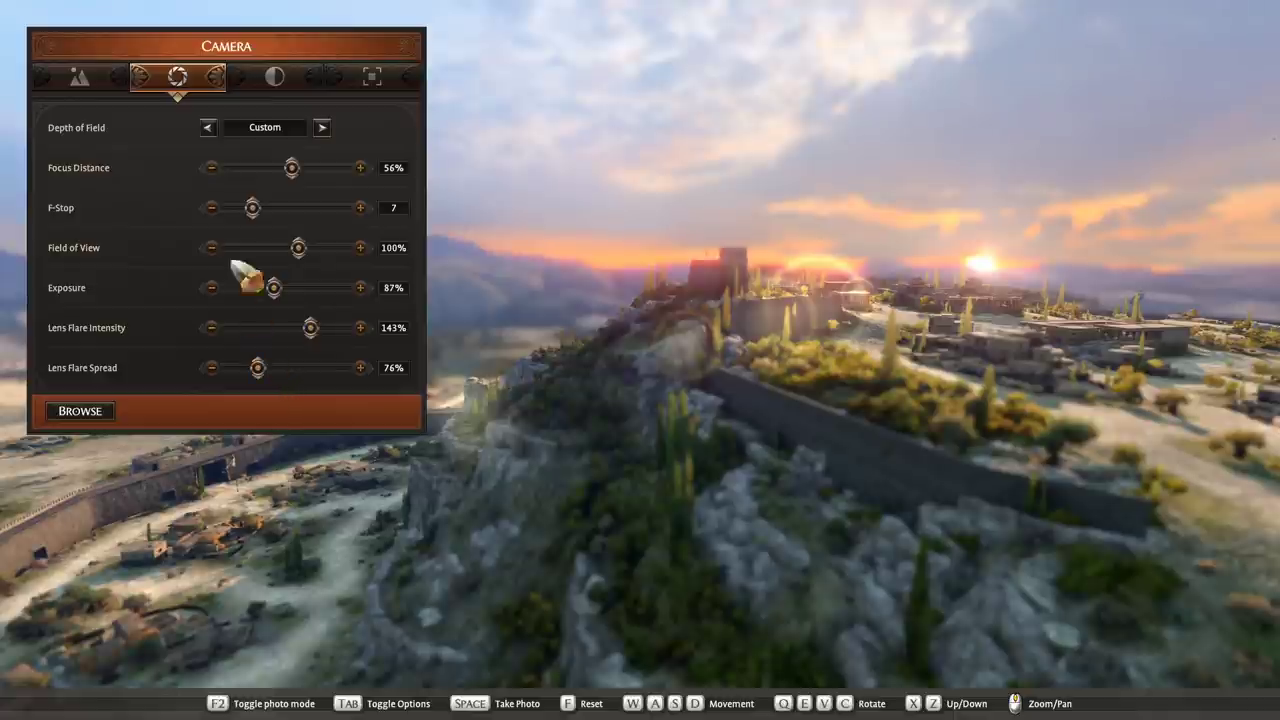
- In the Filters settings, preview the Legendary, Dusty and Desert colour filters
click(272, 78)
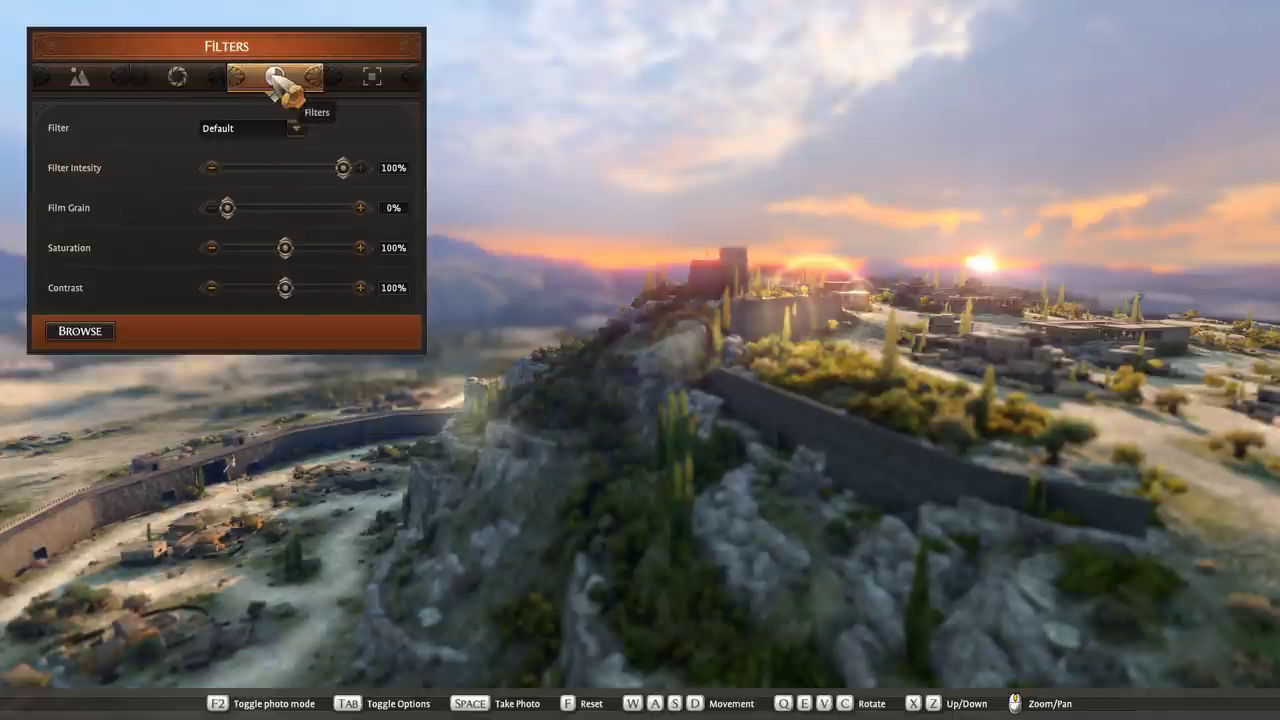
click(296, 129)
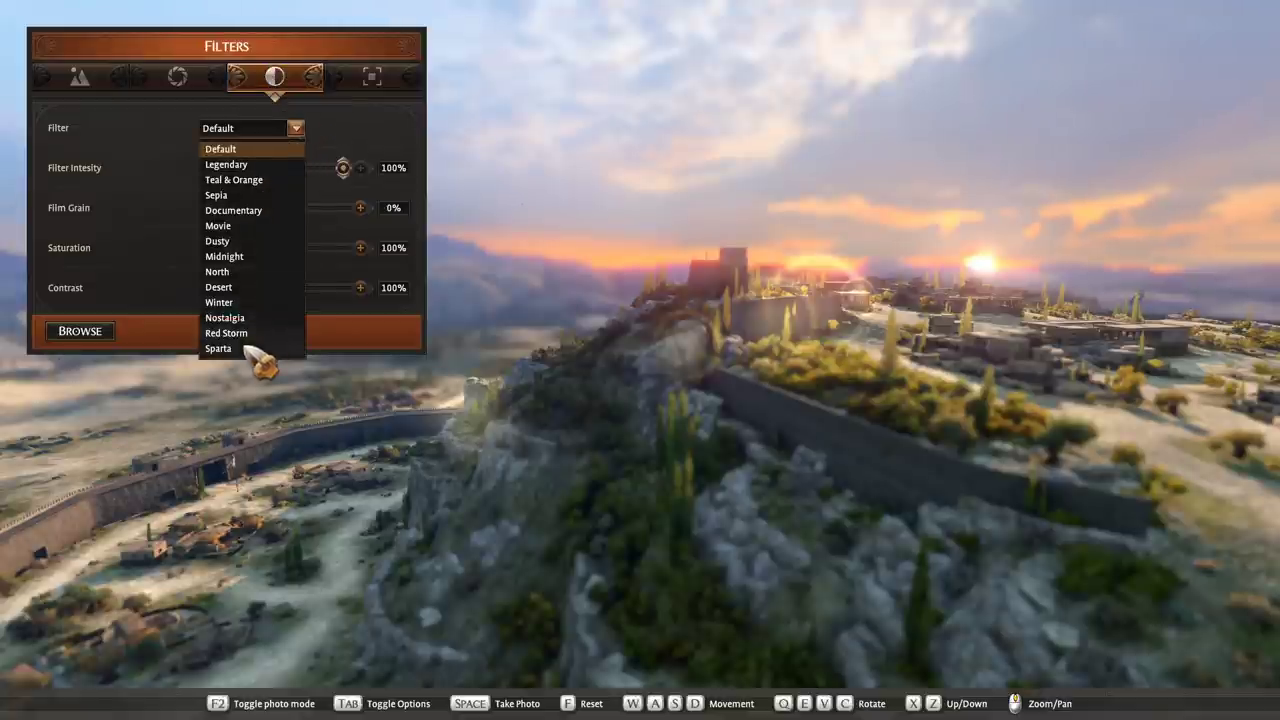
click(236, 166)
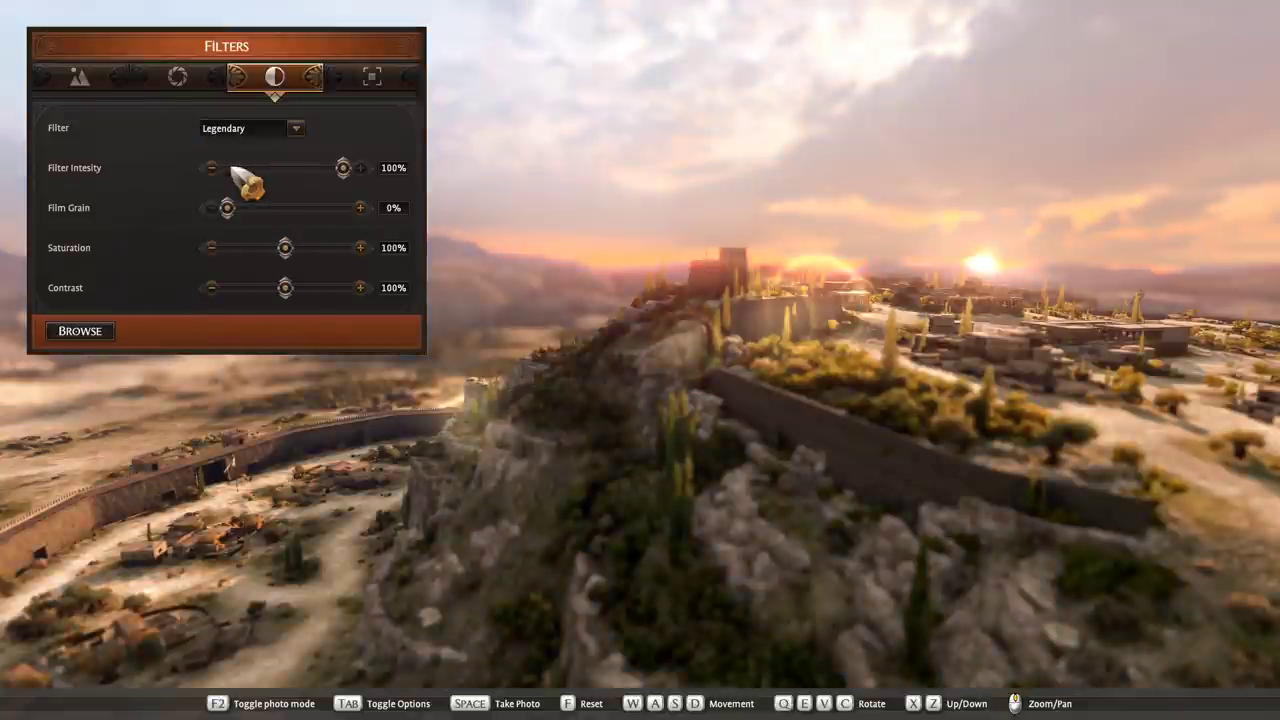
click(296, 129)
click(240, 243)
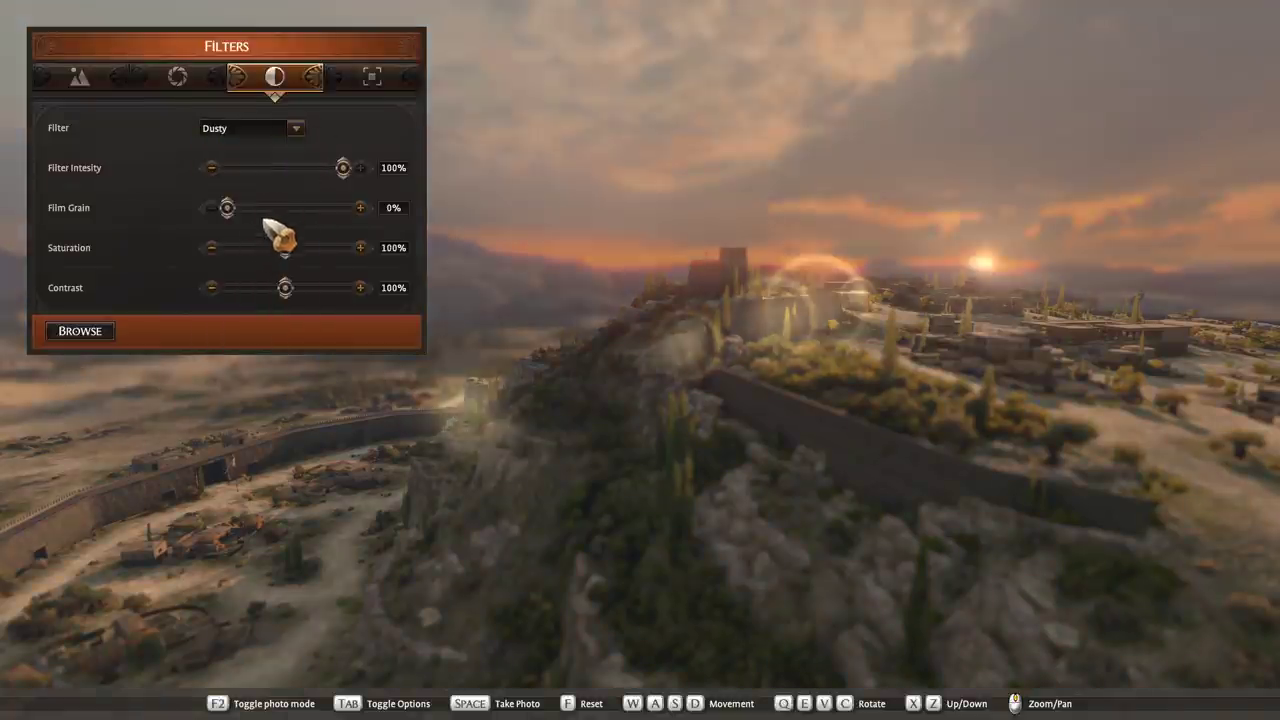
click(296, 129)
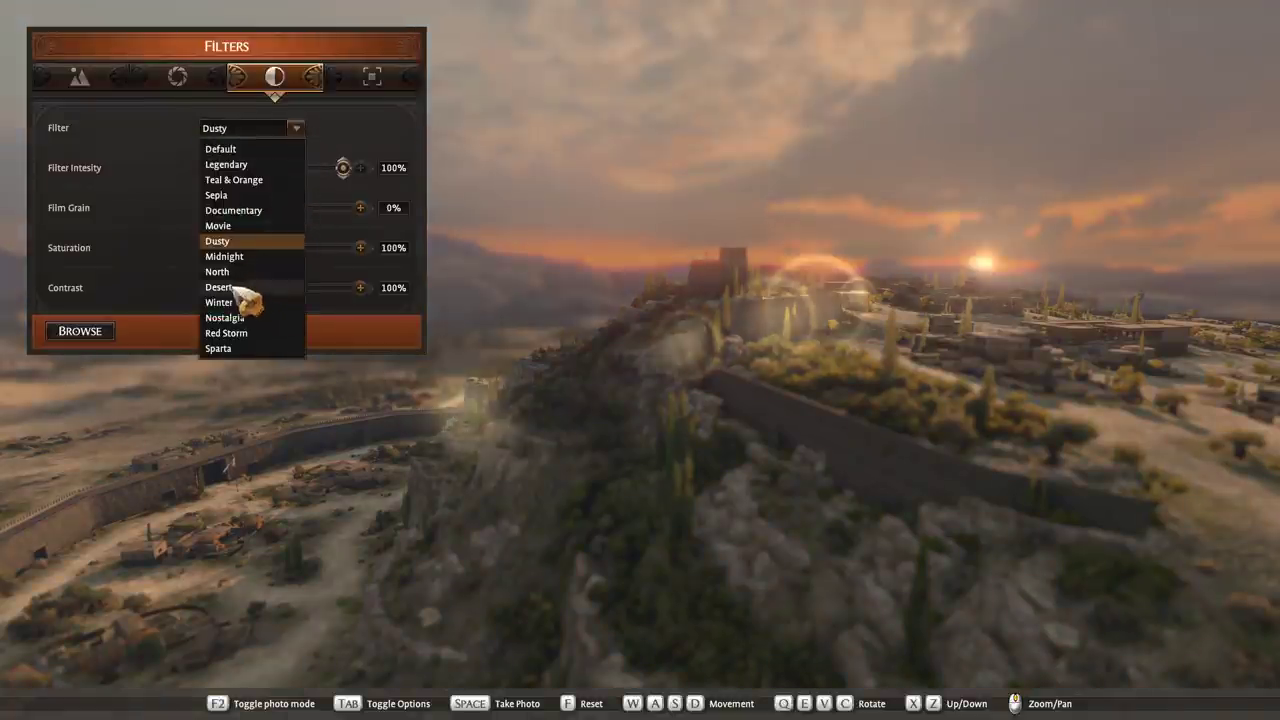
click(240, 288)
- Preview the Nostalgia and Sparta filters, then apply Teal & Orange
click(296, 129)
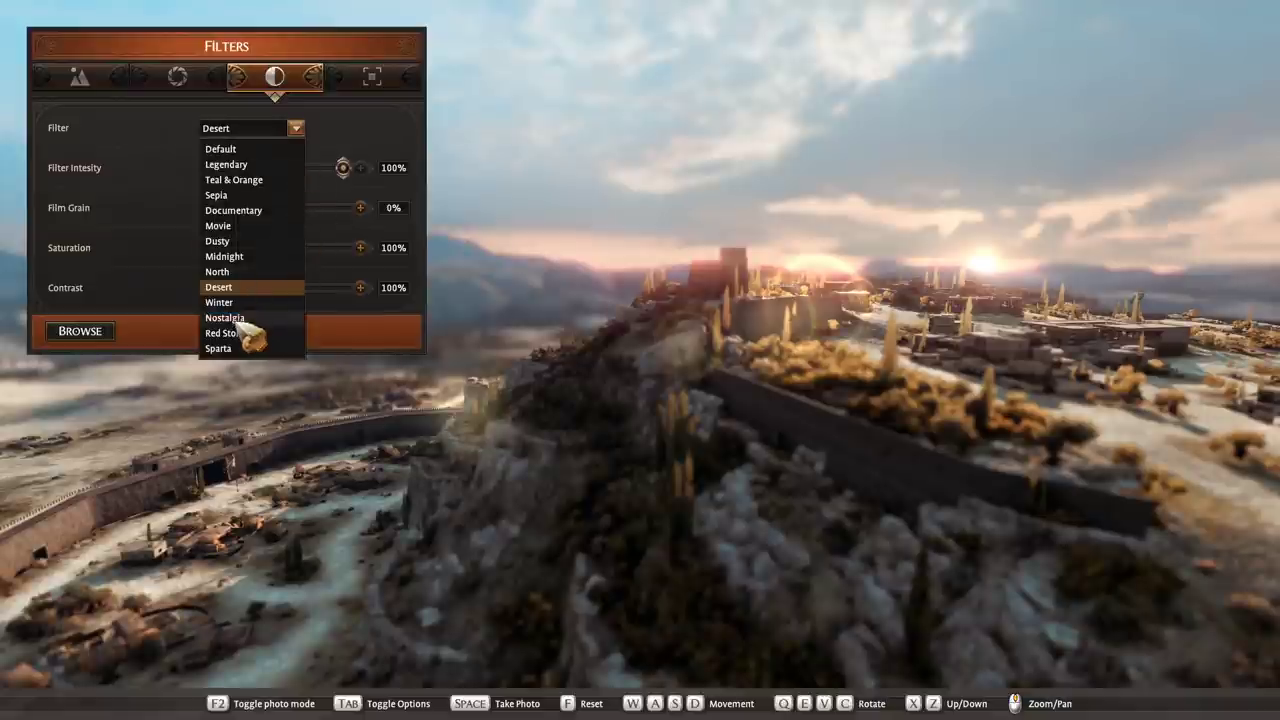
click(250, 318)
click(296, 129)
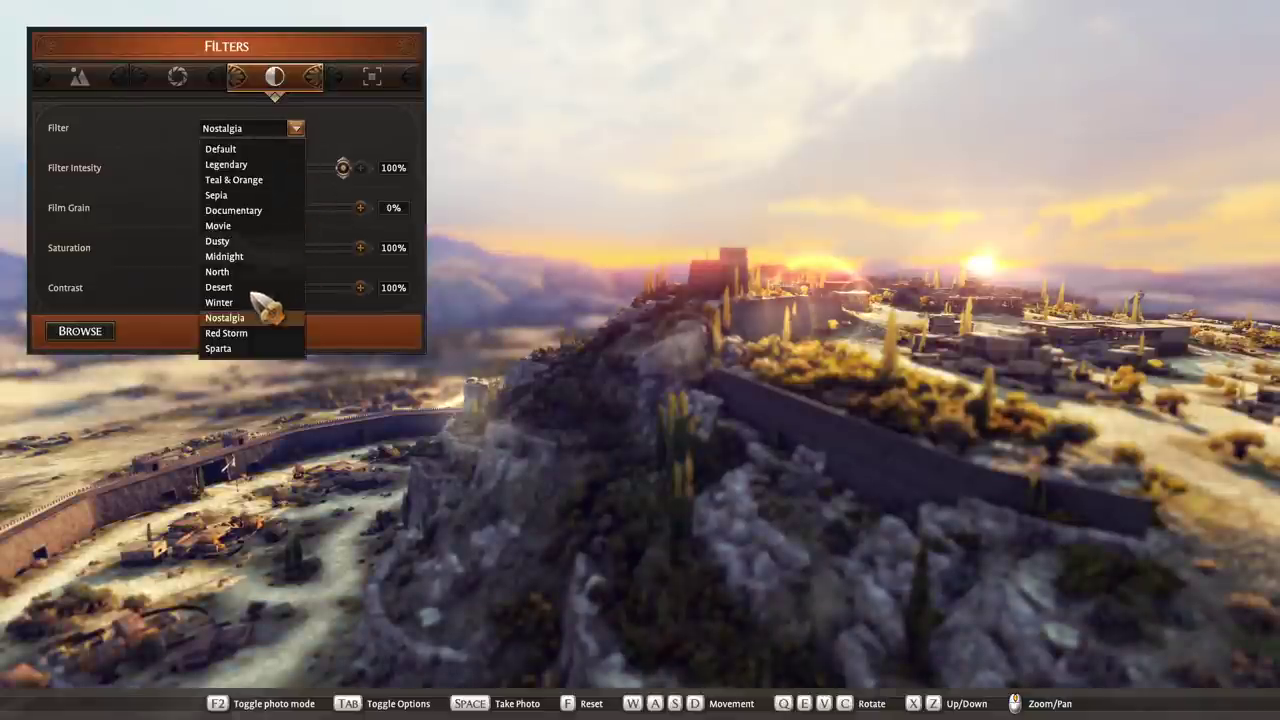
click(230, 349)
click(296, 129)
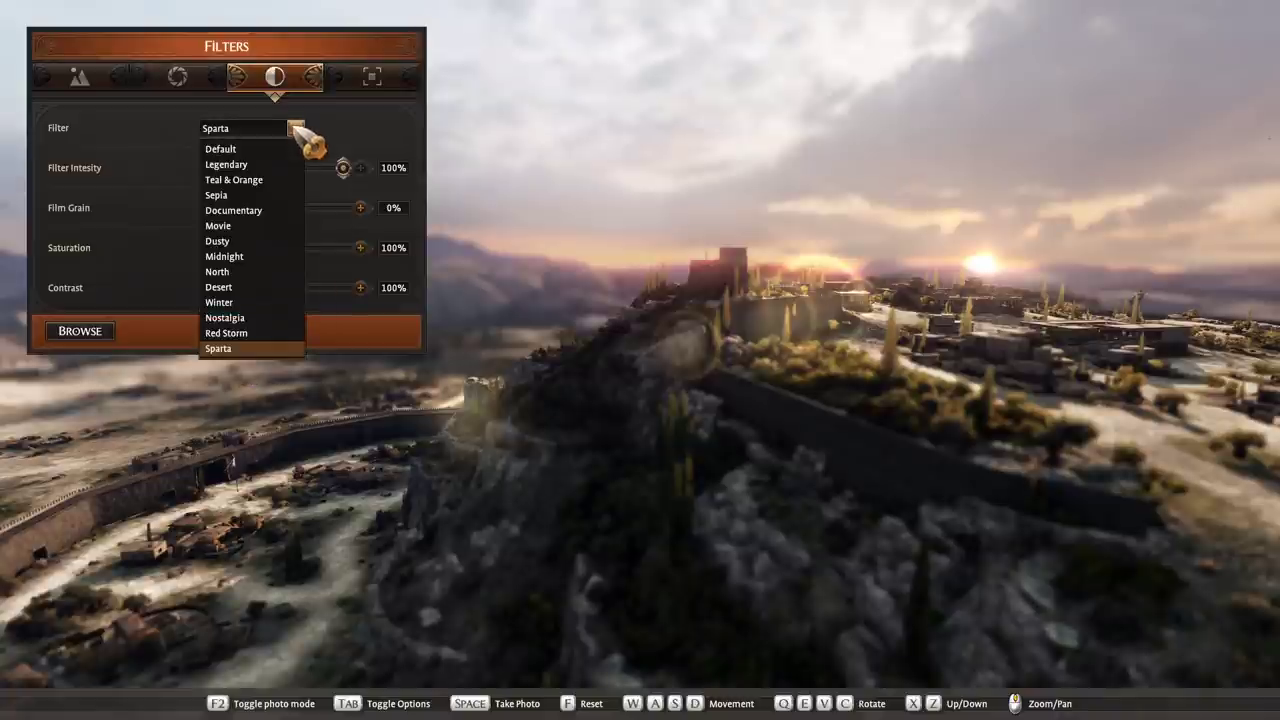
click(252, 182)
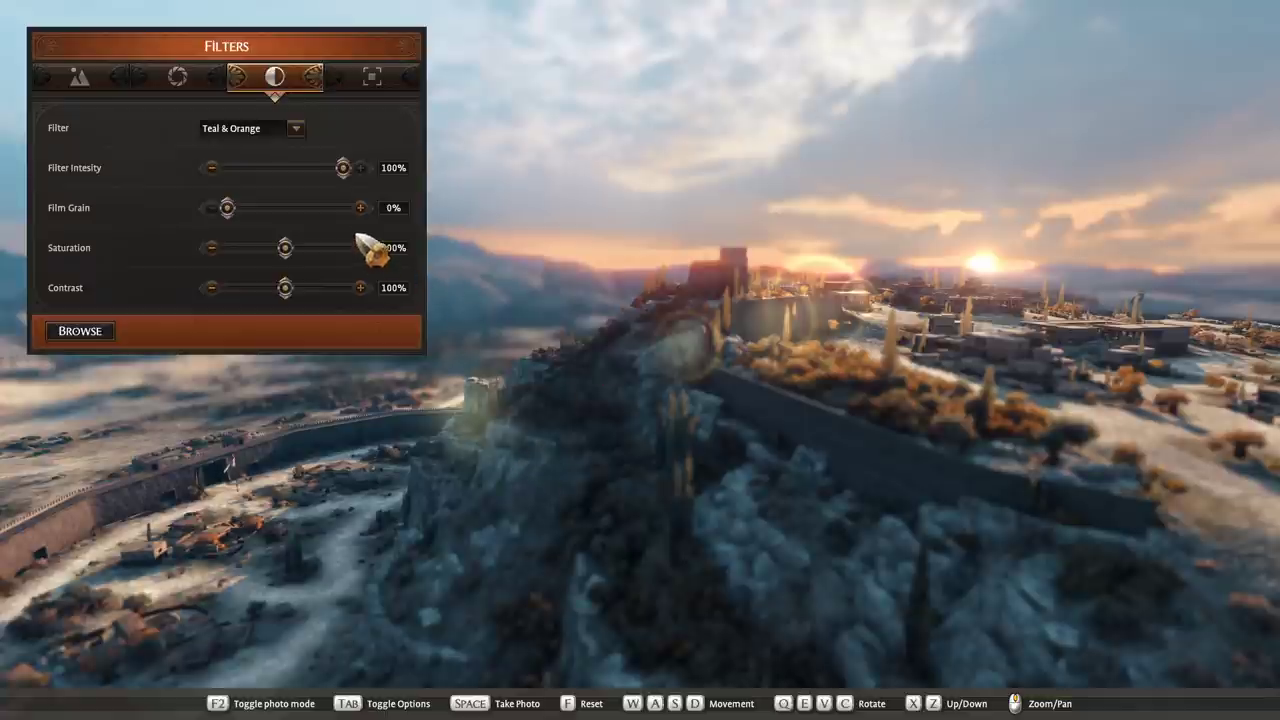
drag(345, 175, 274, 172)
click(296, 129)
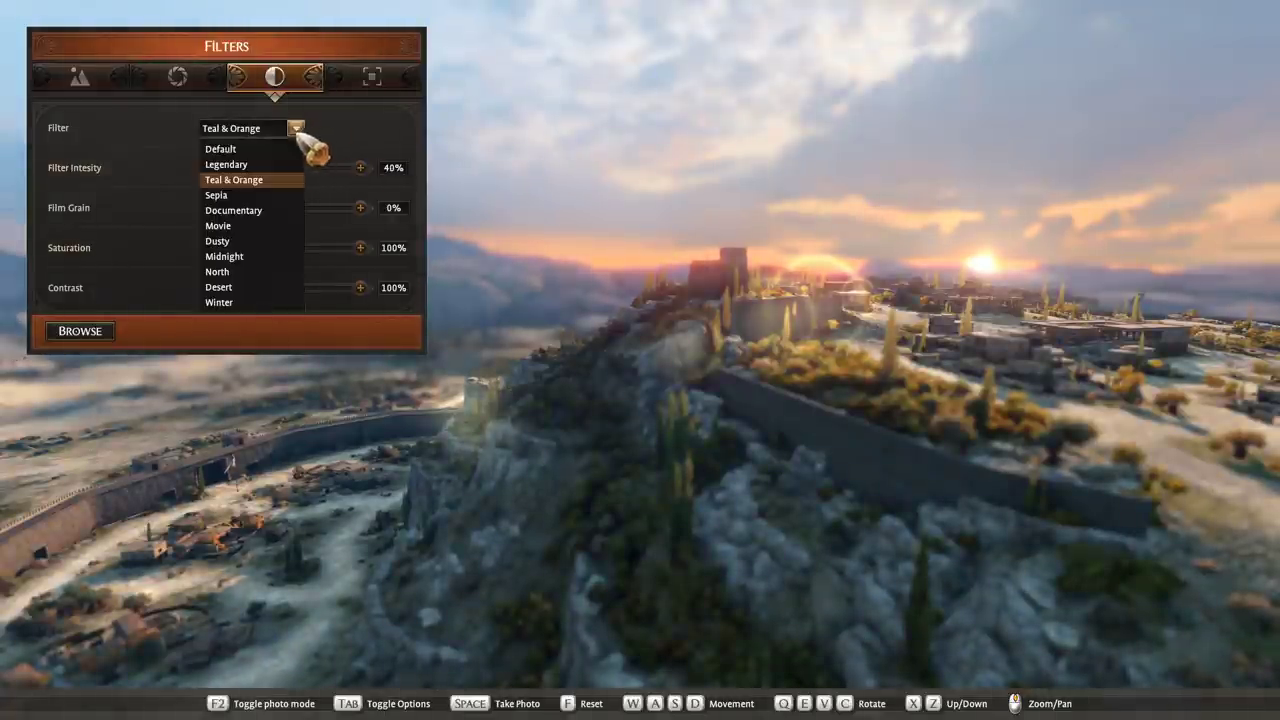
click(252, 210)
drag(276, 170, 306, 186)
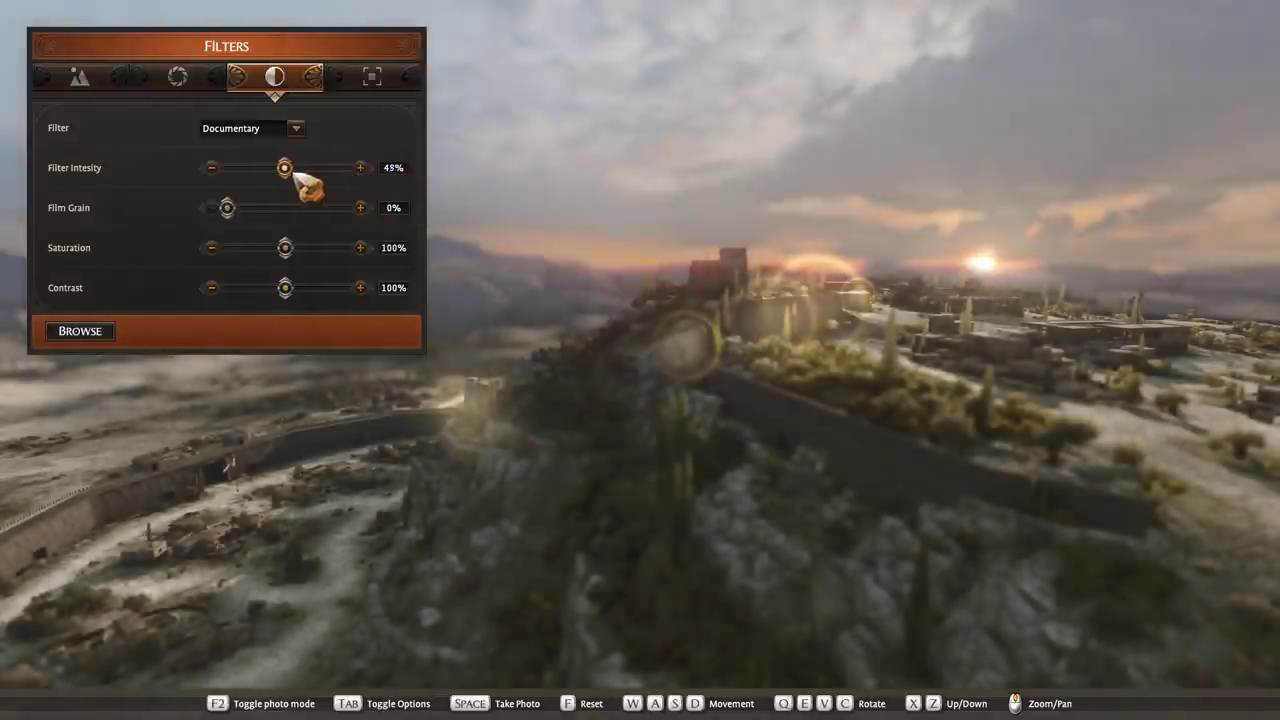
click(300, 132)
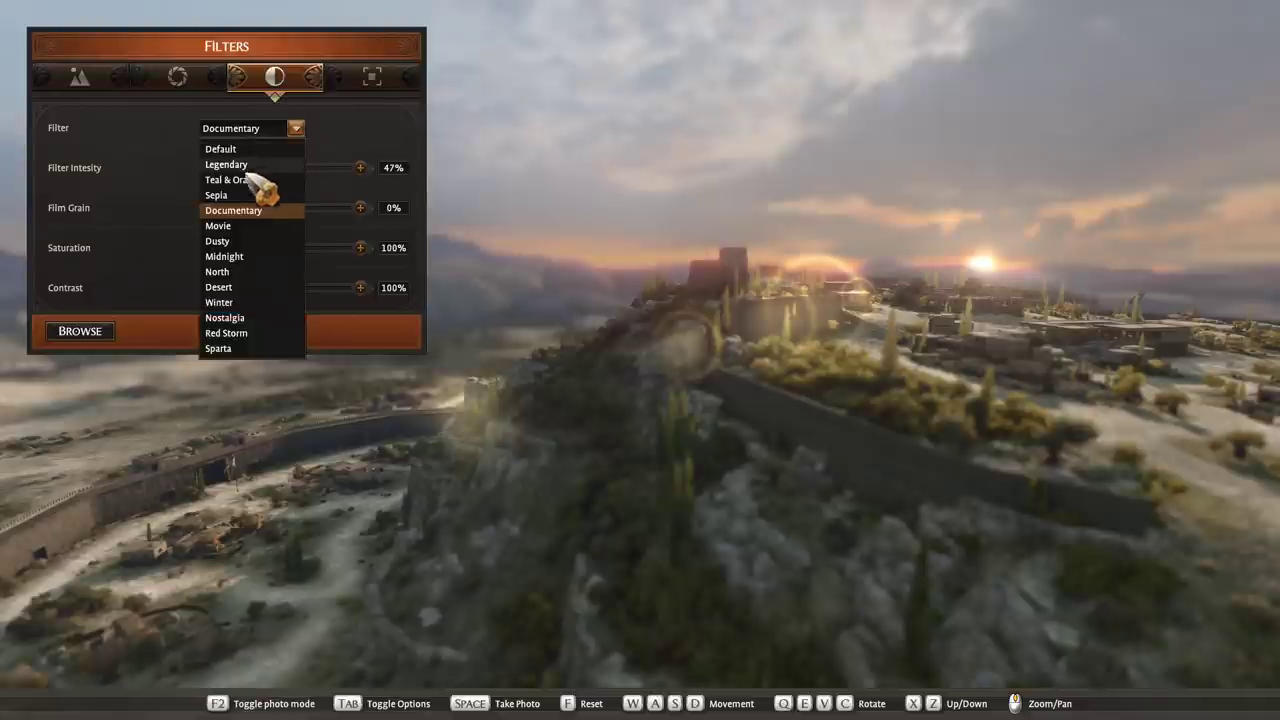
click(280, 178)
drag(283, 170, 343, 170)
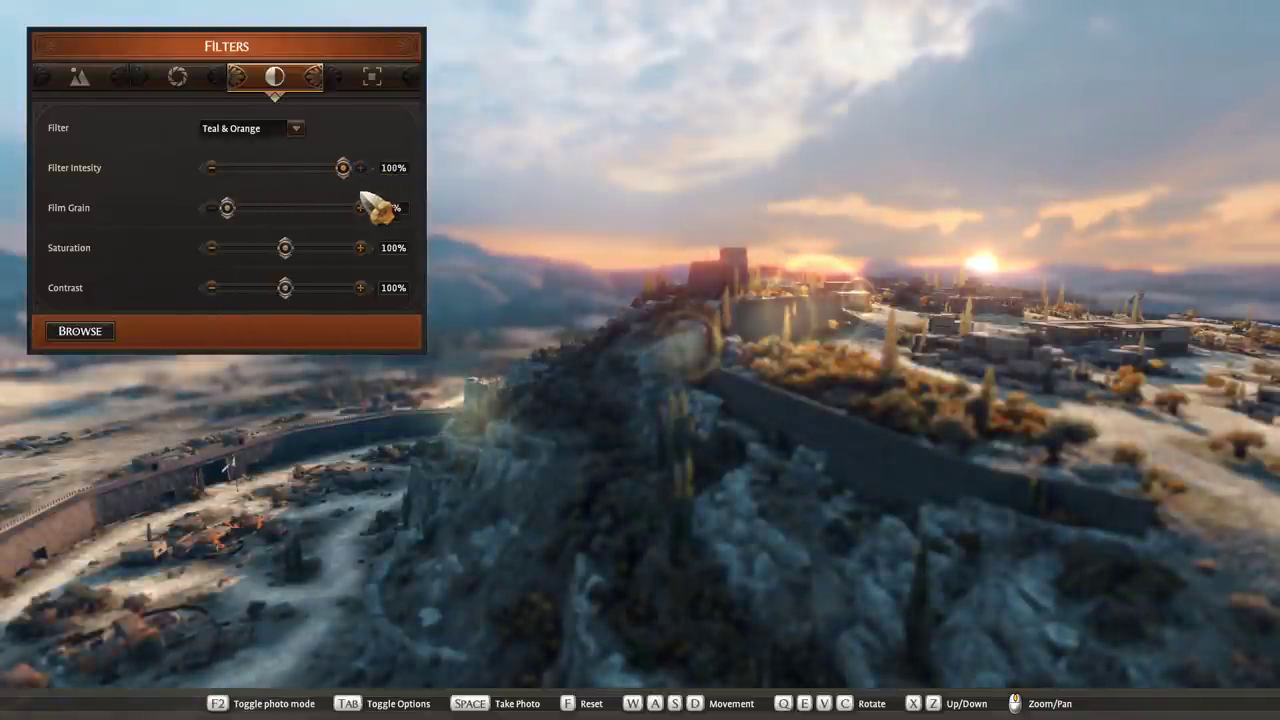
- Set Film Grain to 17%, Saturation to 118% and Contrast to 97%
drag(229, 208, 240, 207)
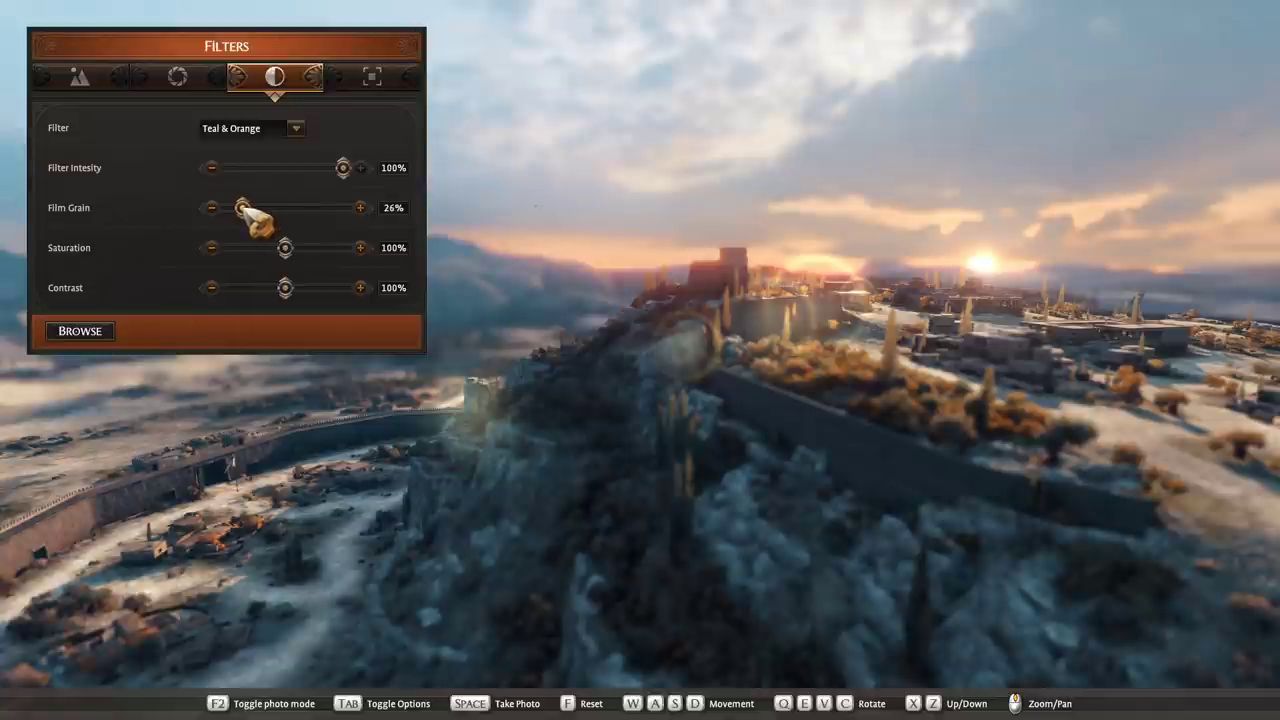
drag(240, 207, 238, 207)
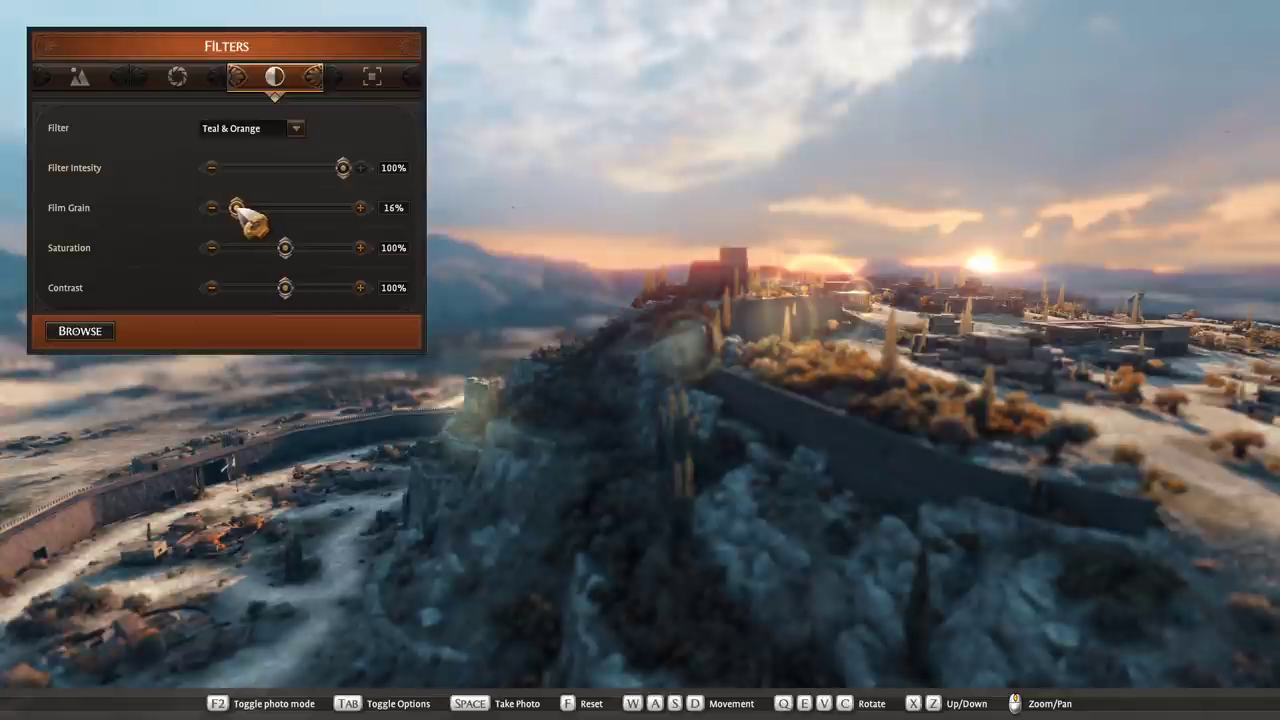
click(360, 207)
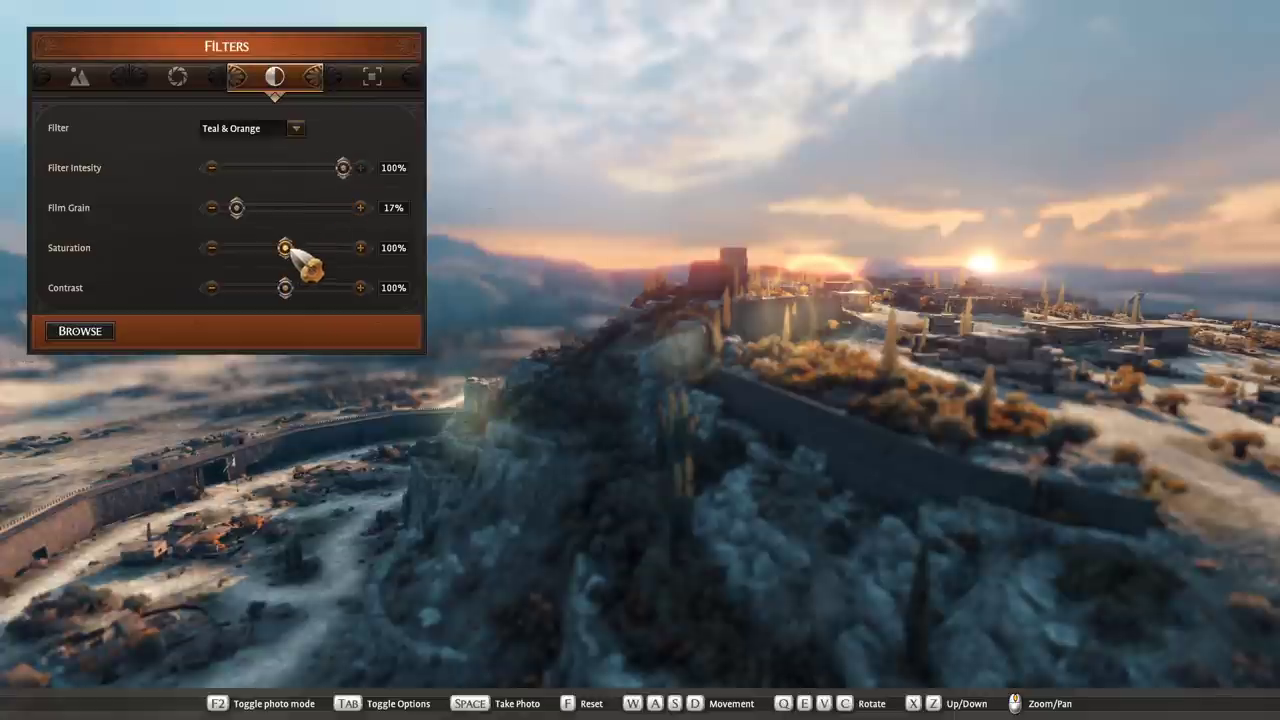
mouse_move(290, 251)
mouse_down()
mouse_move(314, 251)
mouse_move(214, 262)
mouse_move(295, 258)
mouse_up()
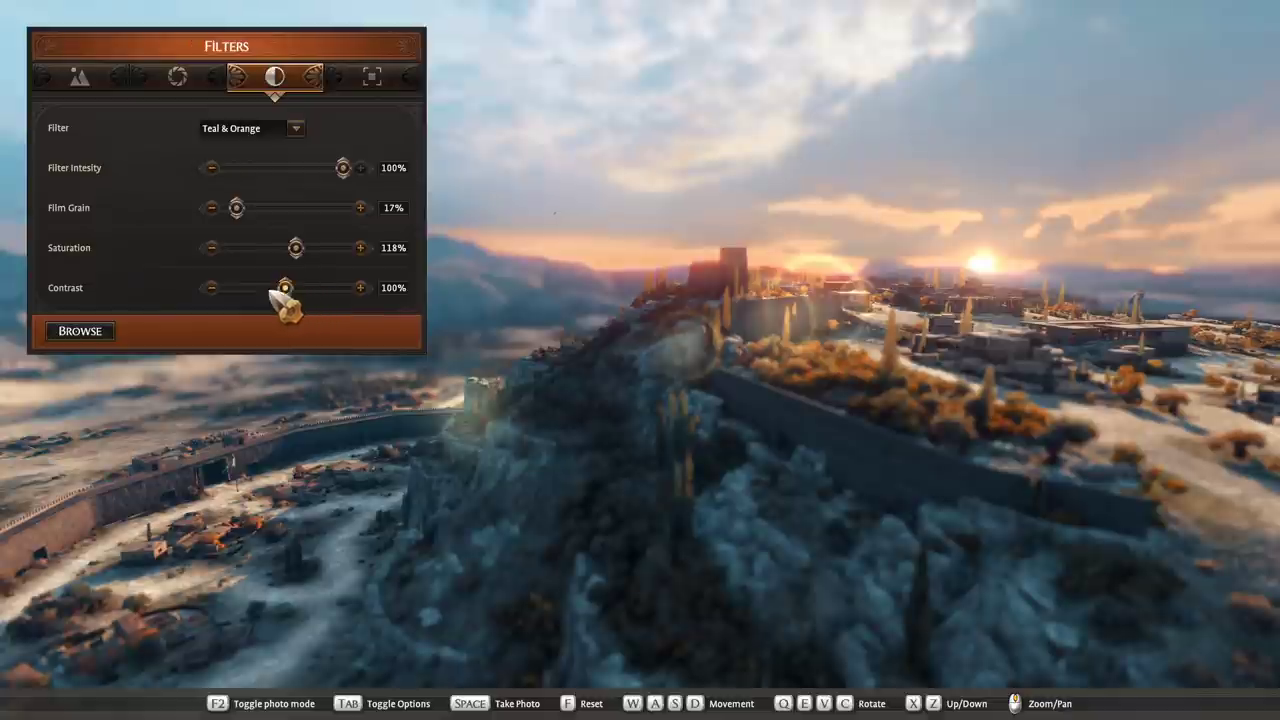
click(211, 288)
click(211, 288)
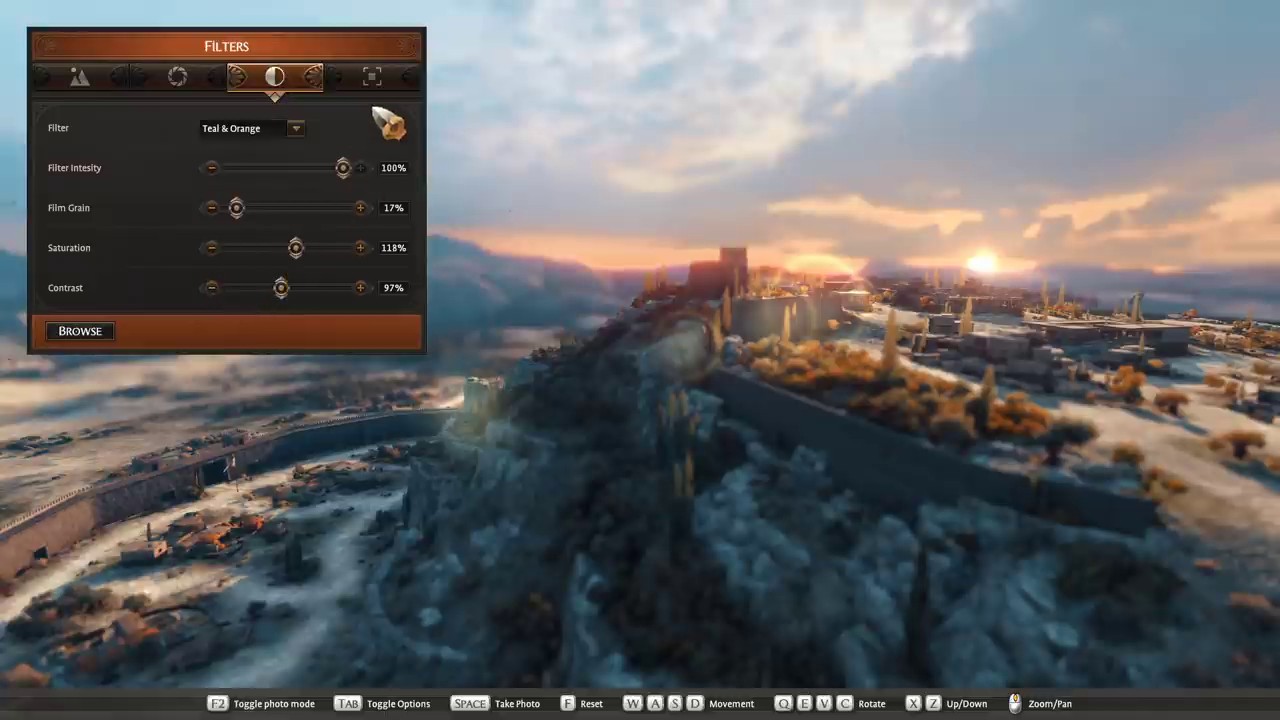
- Set the vignette intensity to 140% and tighten its falloff to about 90%
click(372, 79)
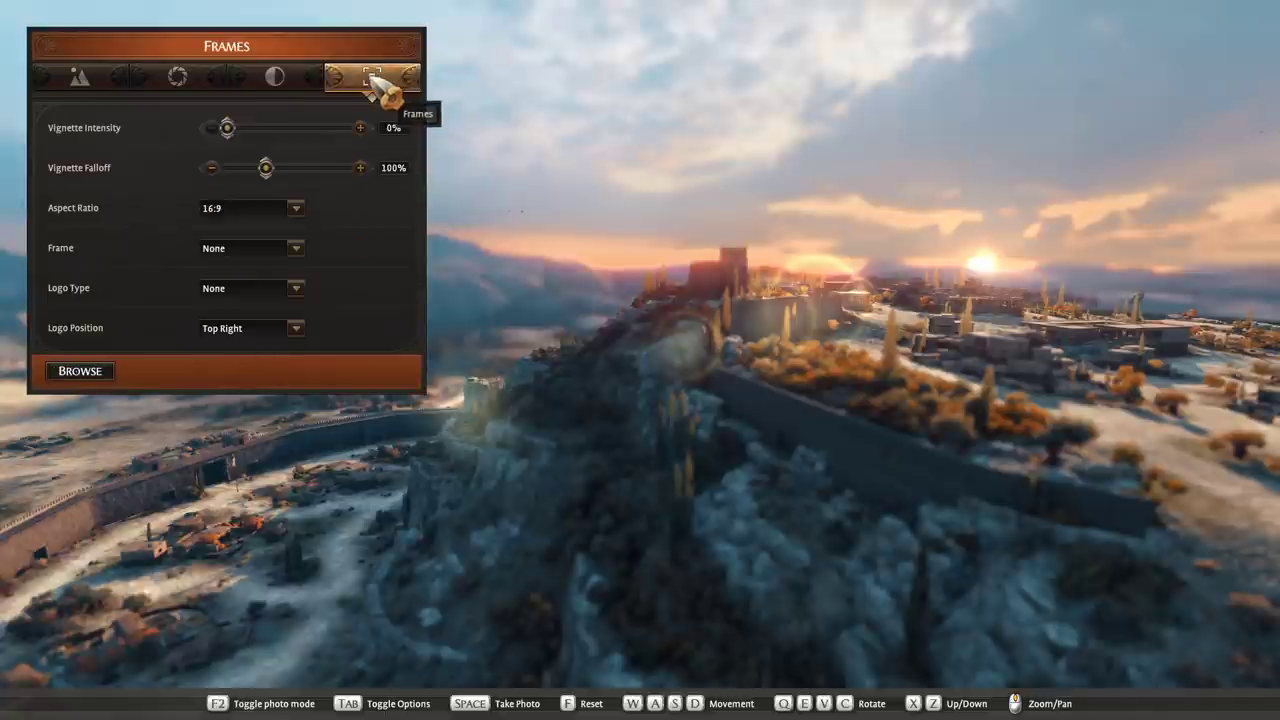
drag(228, 128, 283, 128)
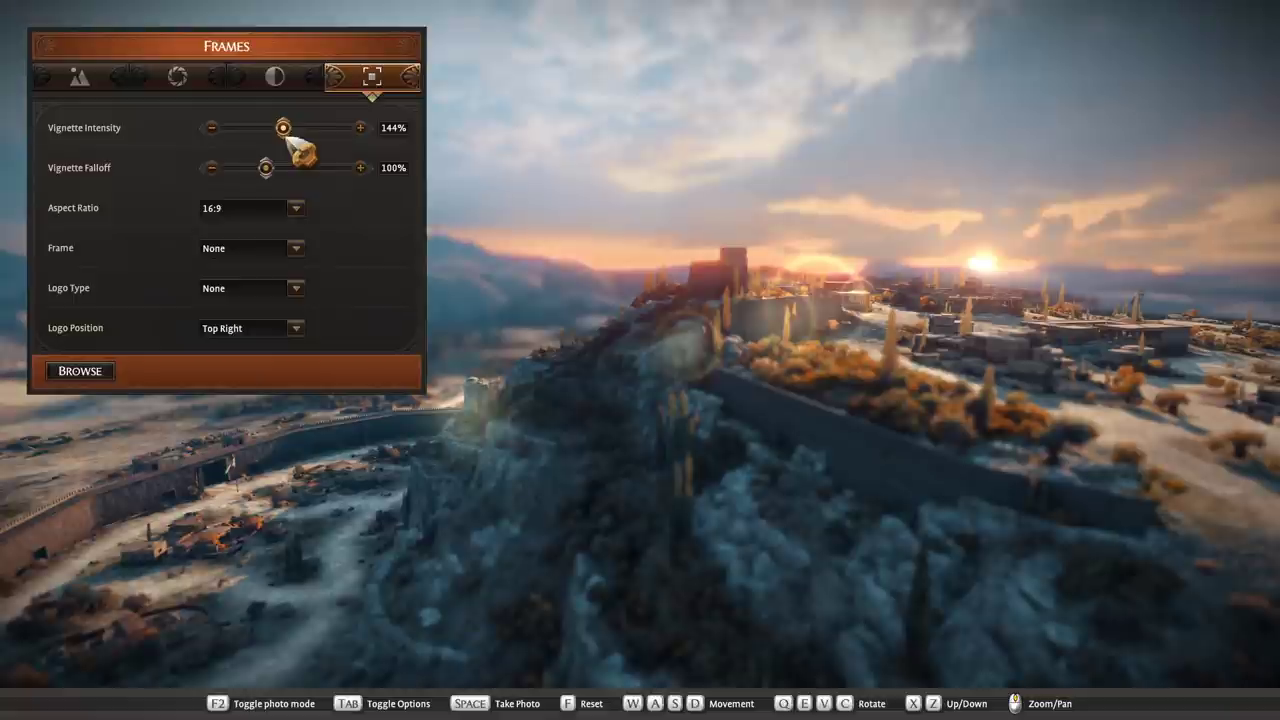
click(212, 128)
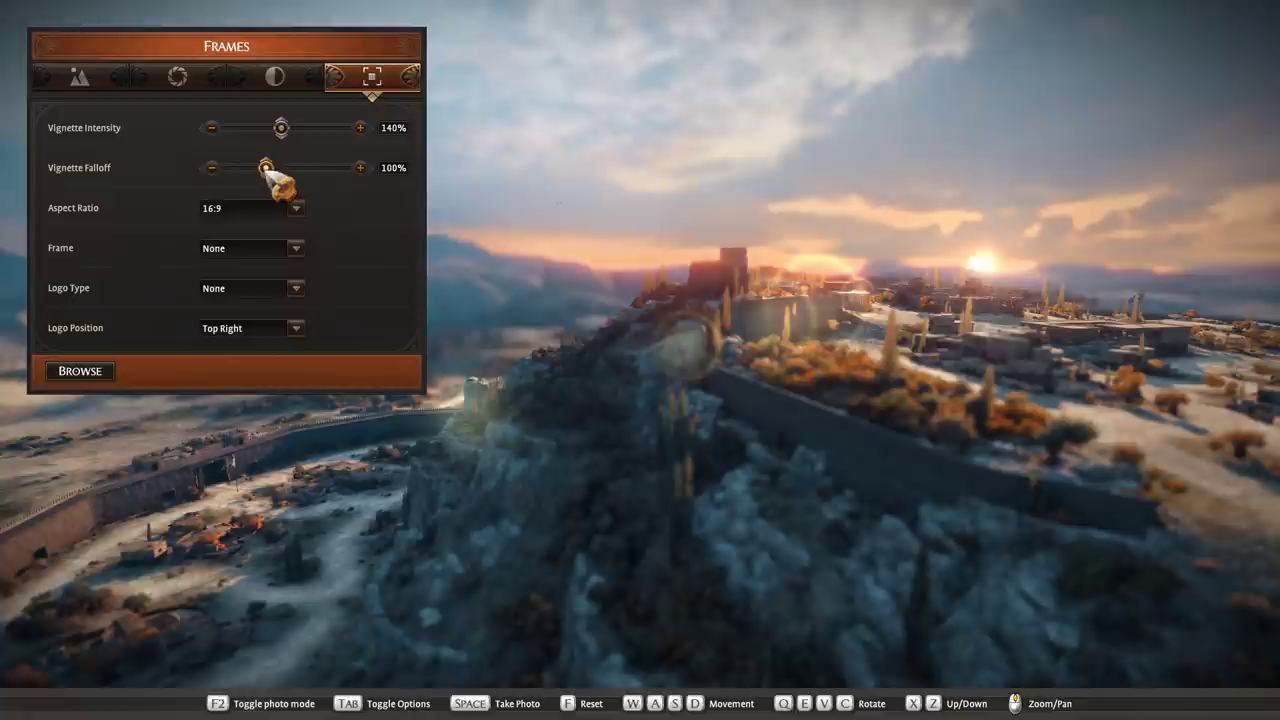
drag(265, 167, 261, 168)
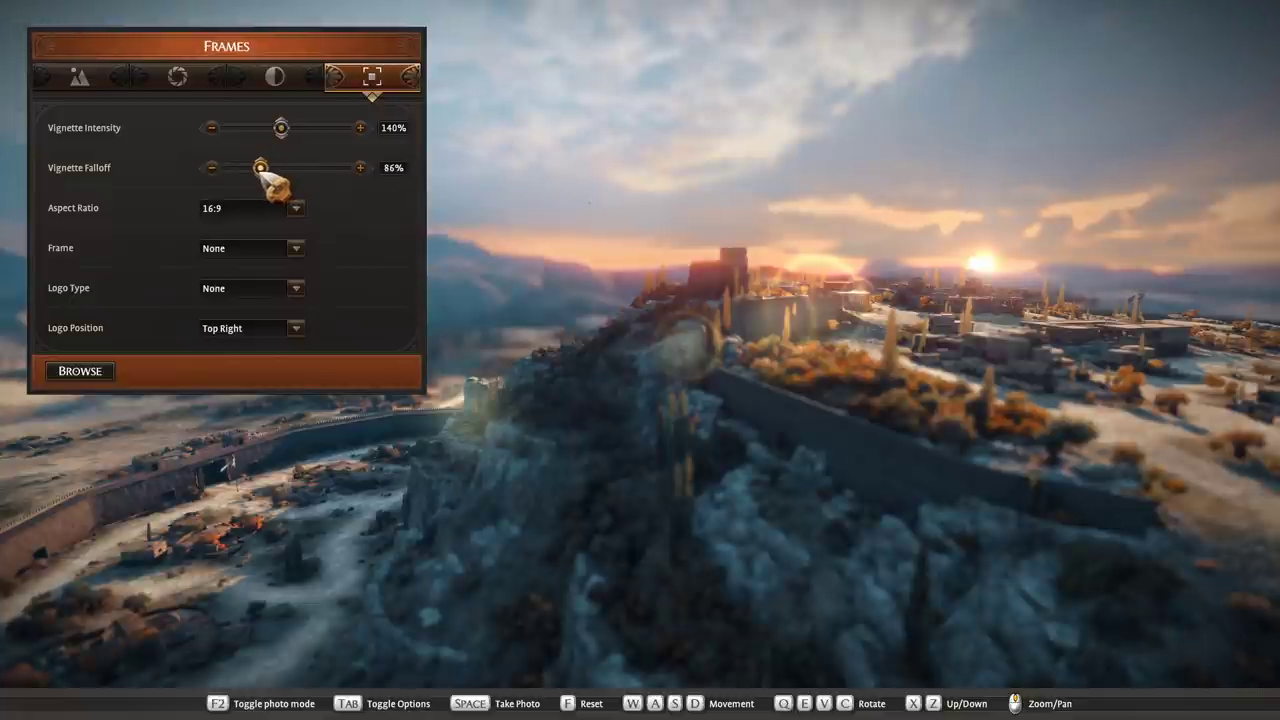
click(212, 168)
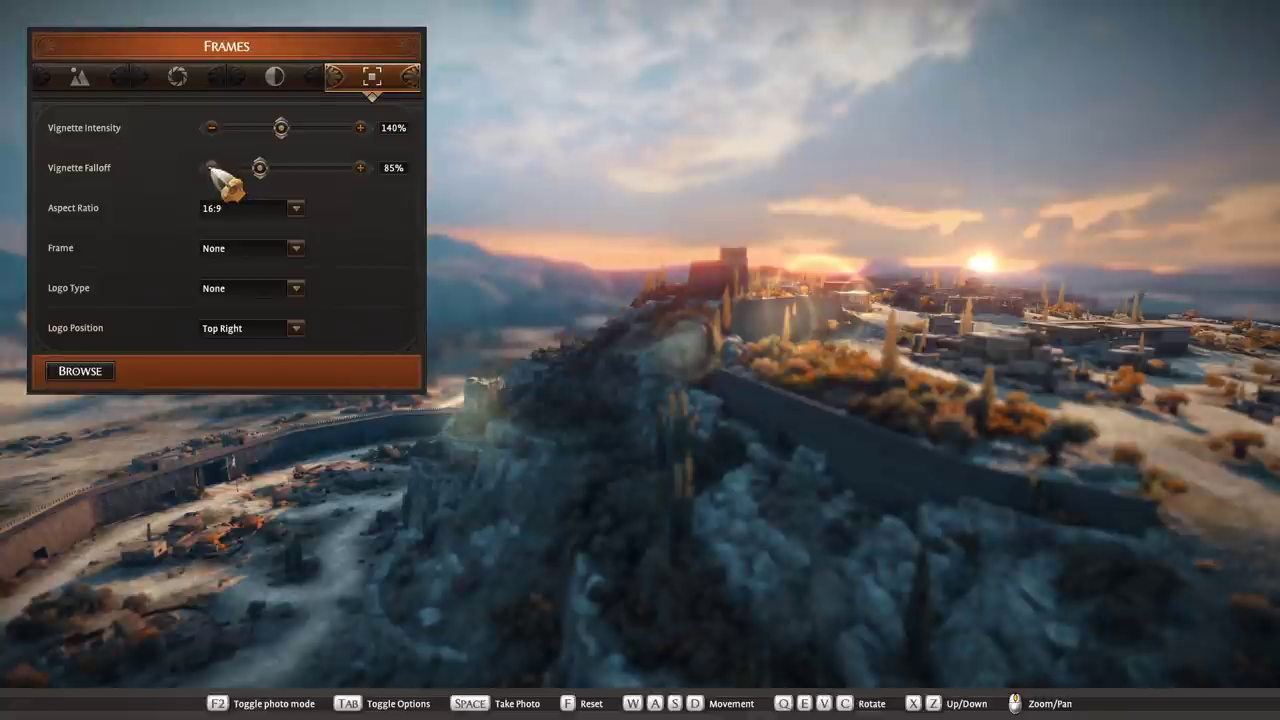
click(360, 168)
click(360, 168)
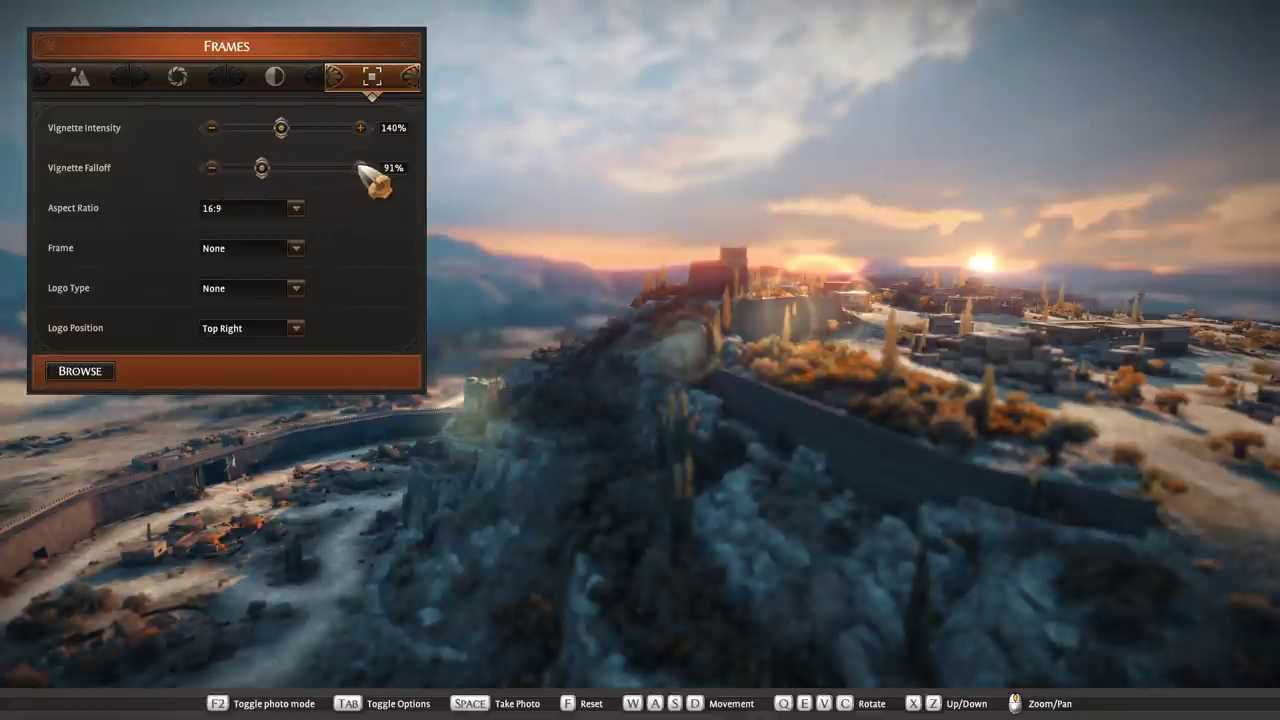
click(212, 168)
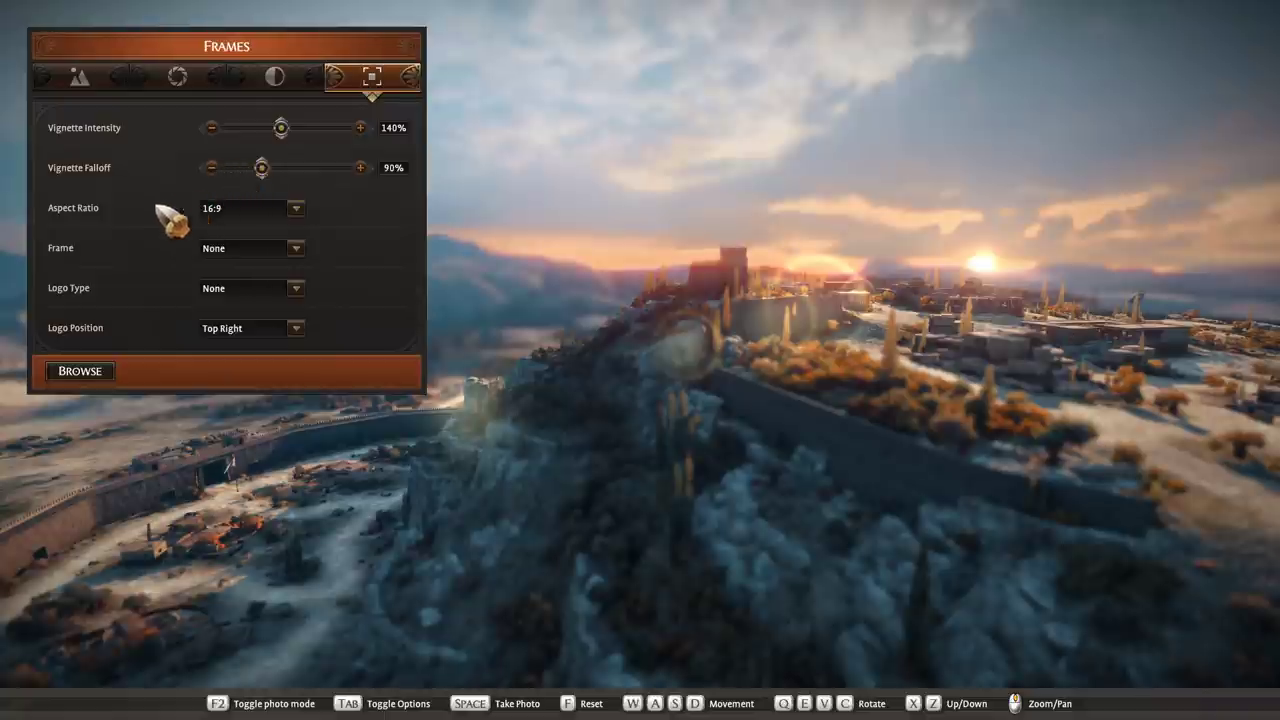
click(296, 209)
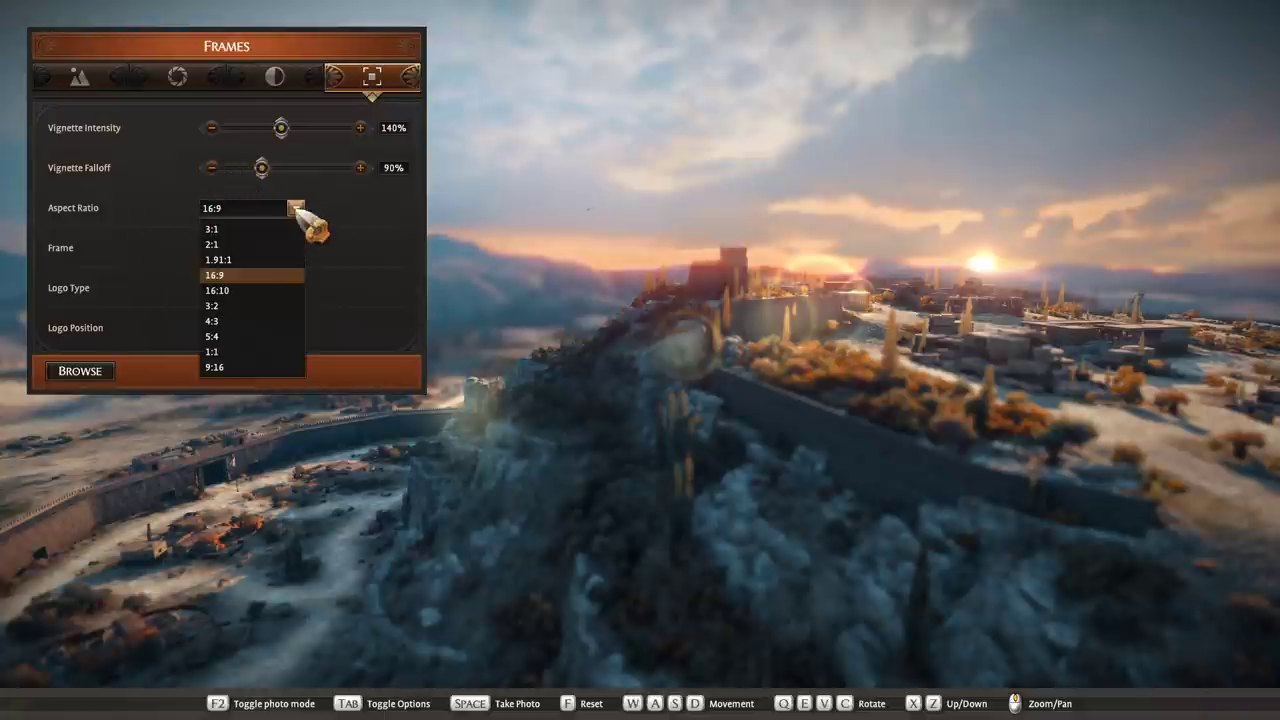
click(240, 352)
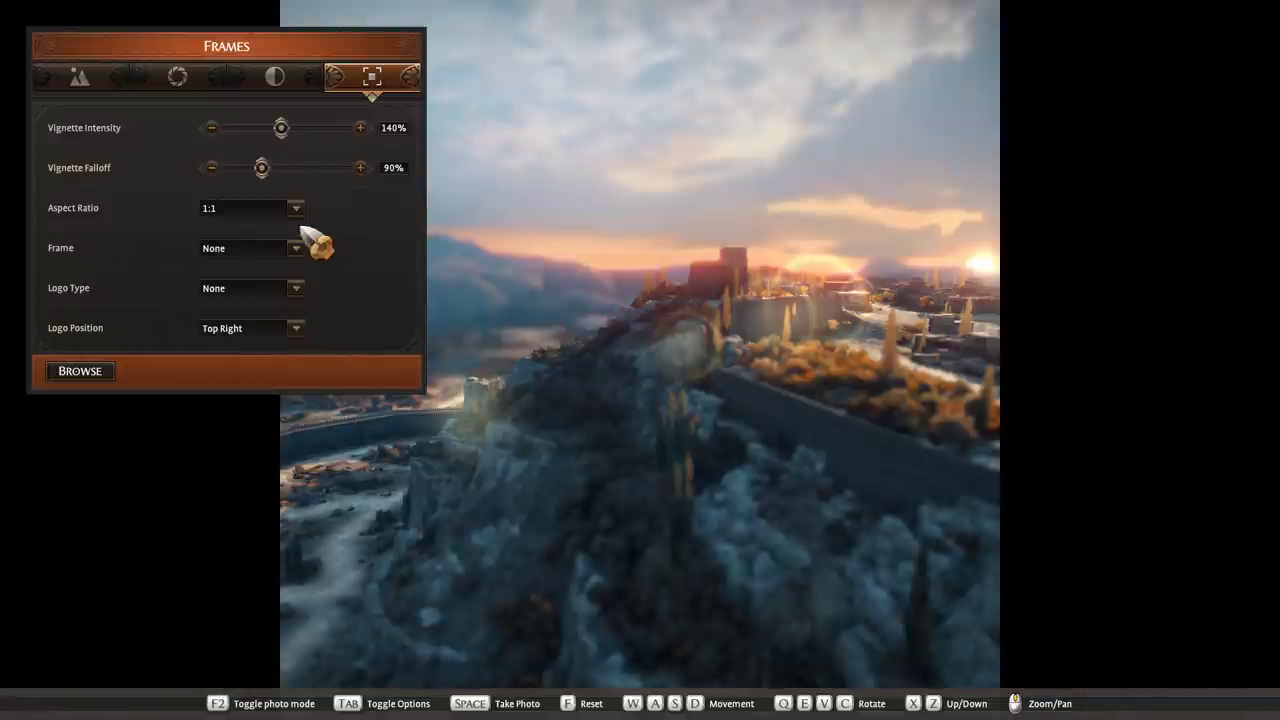
click(296, 209)
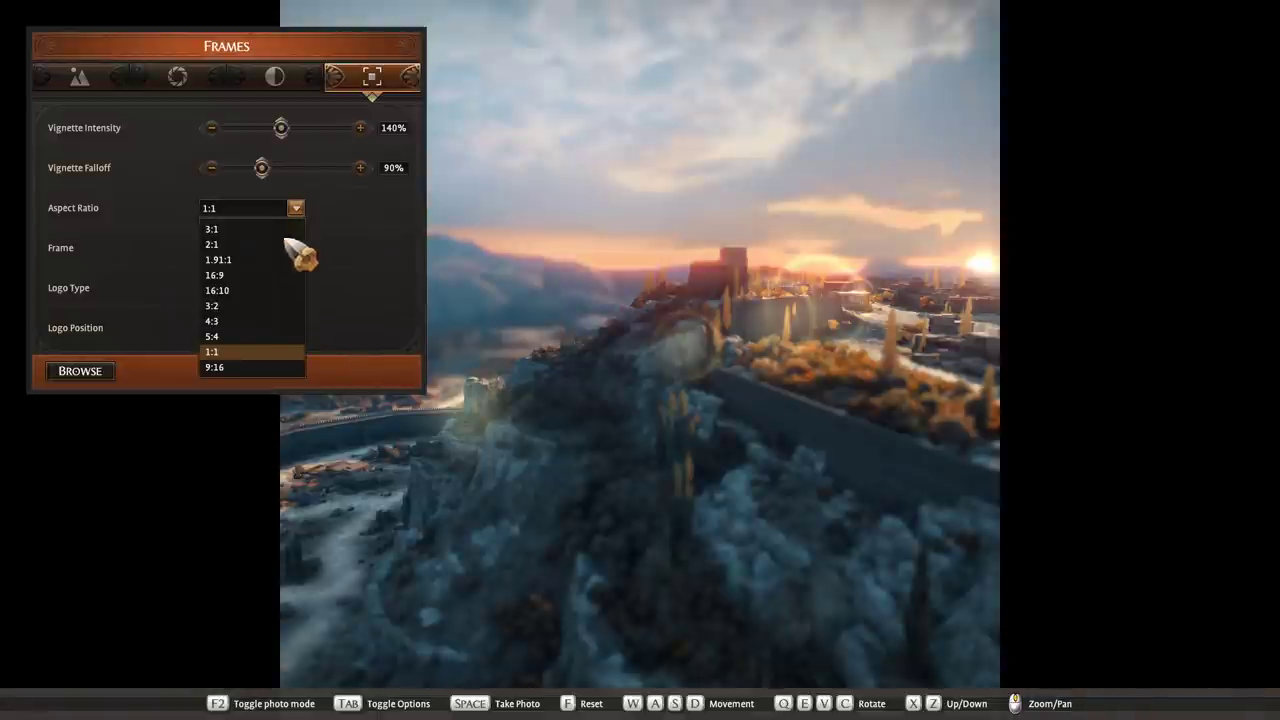
click(243, 366)
click(297, 210)
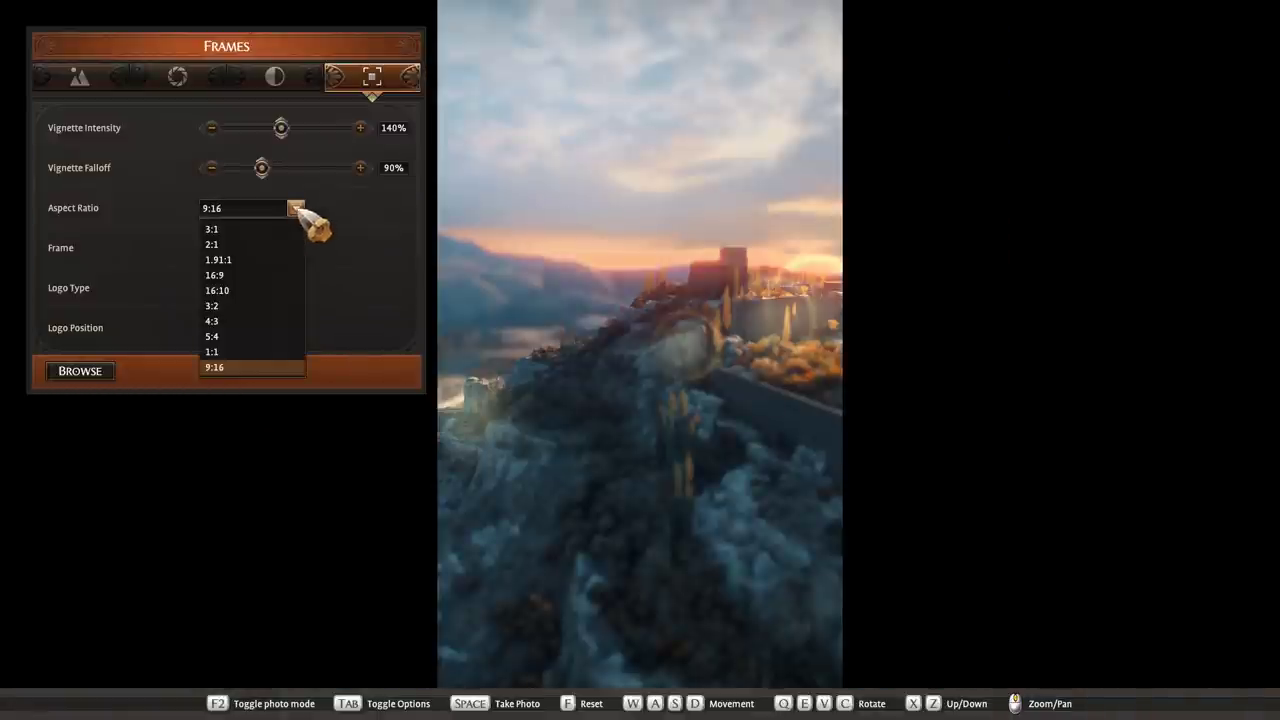
click(232, 278)
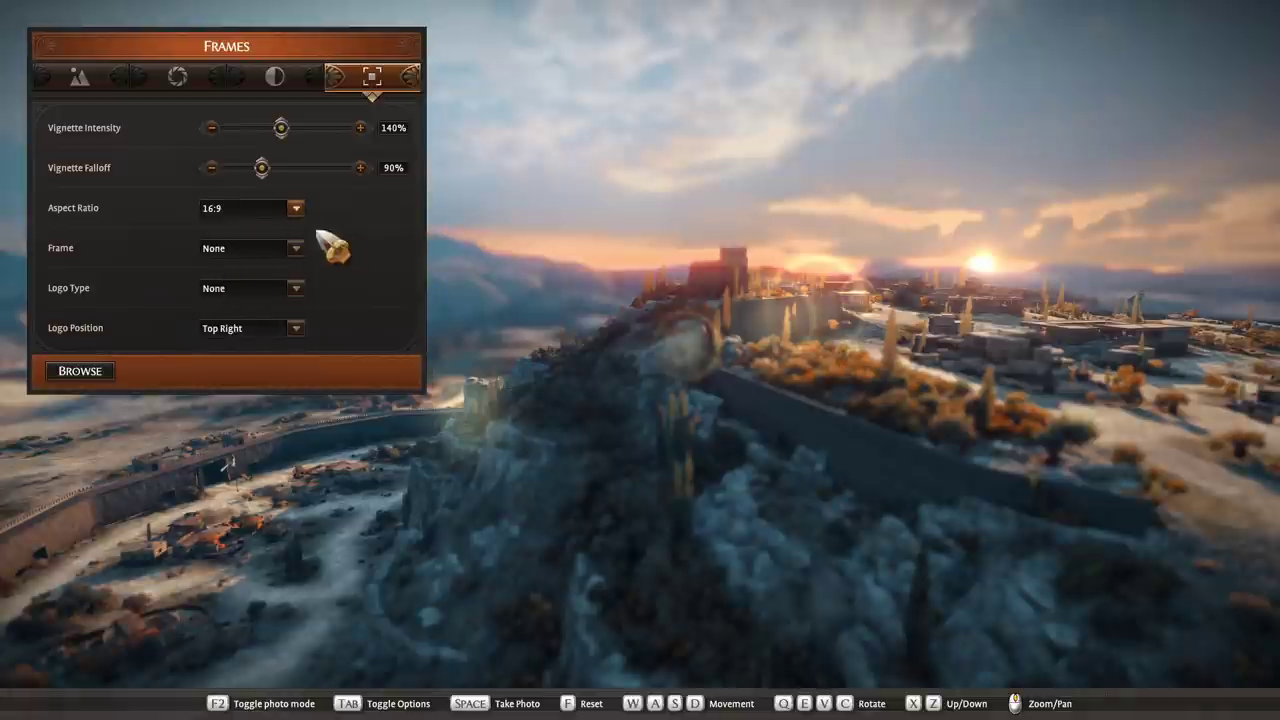
key(e)
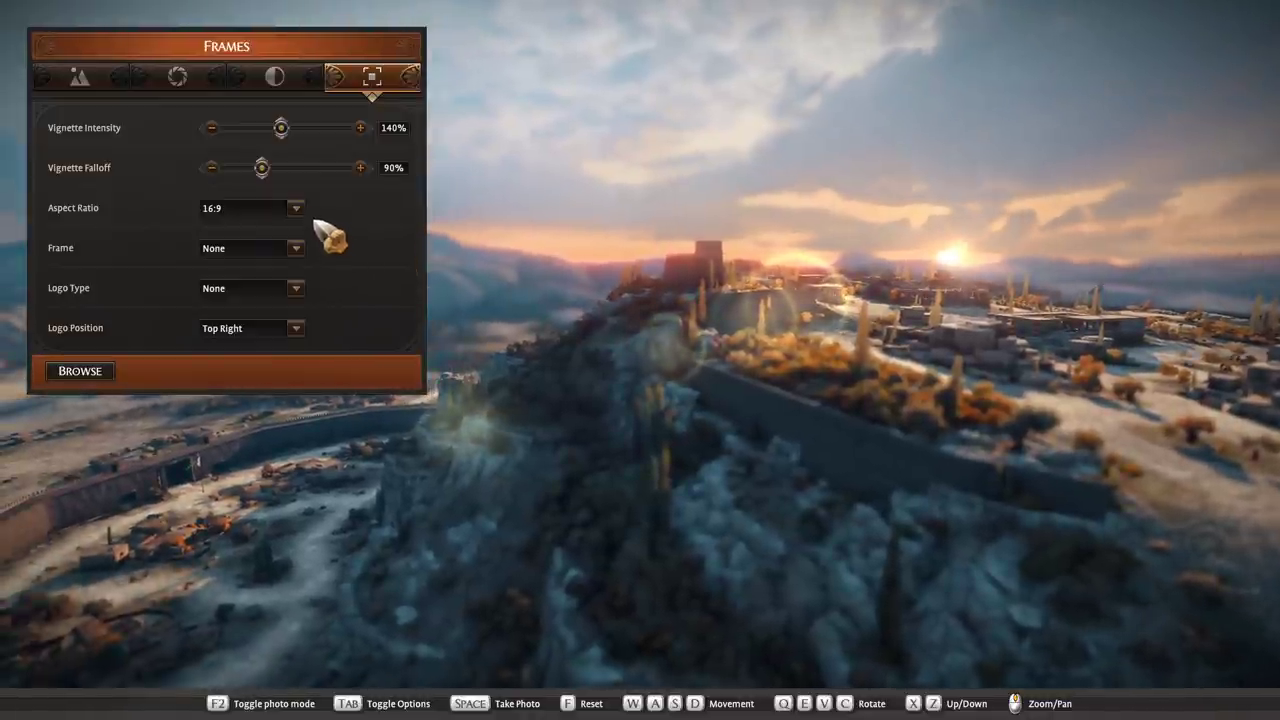
click(297, 208)
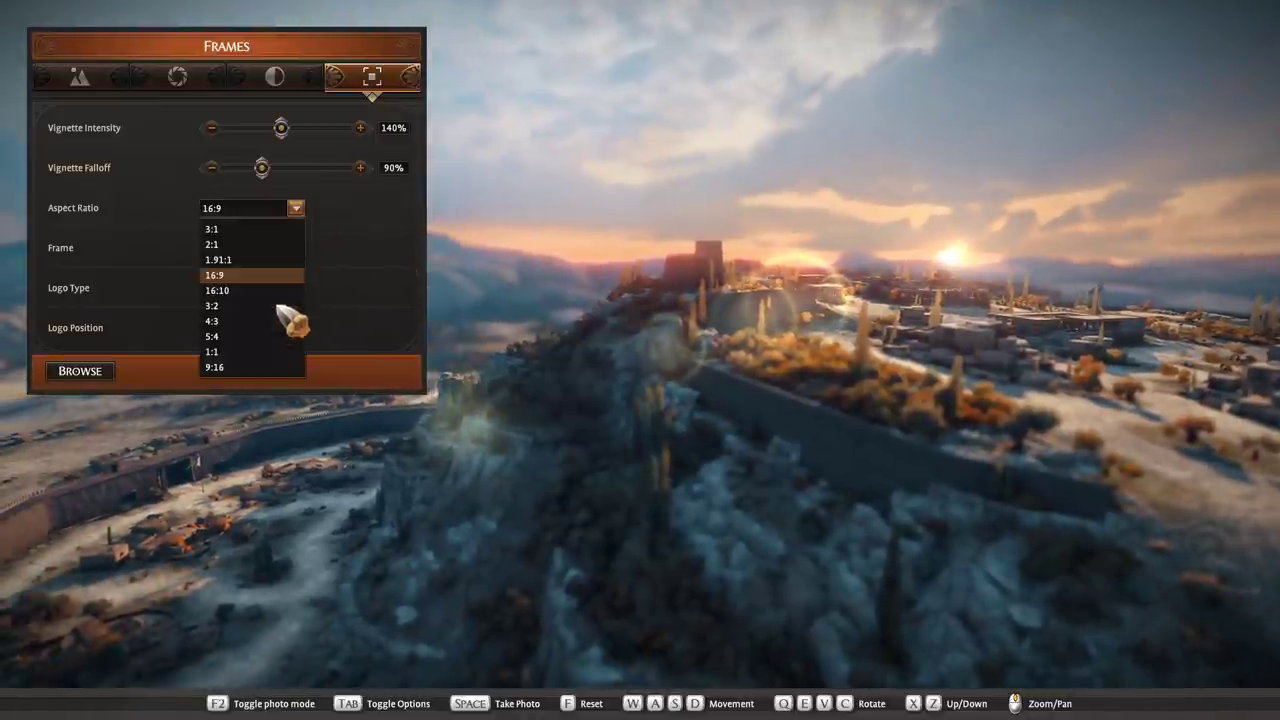
click(250, 363)
key(e)
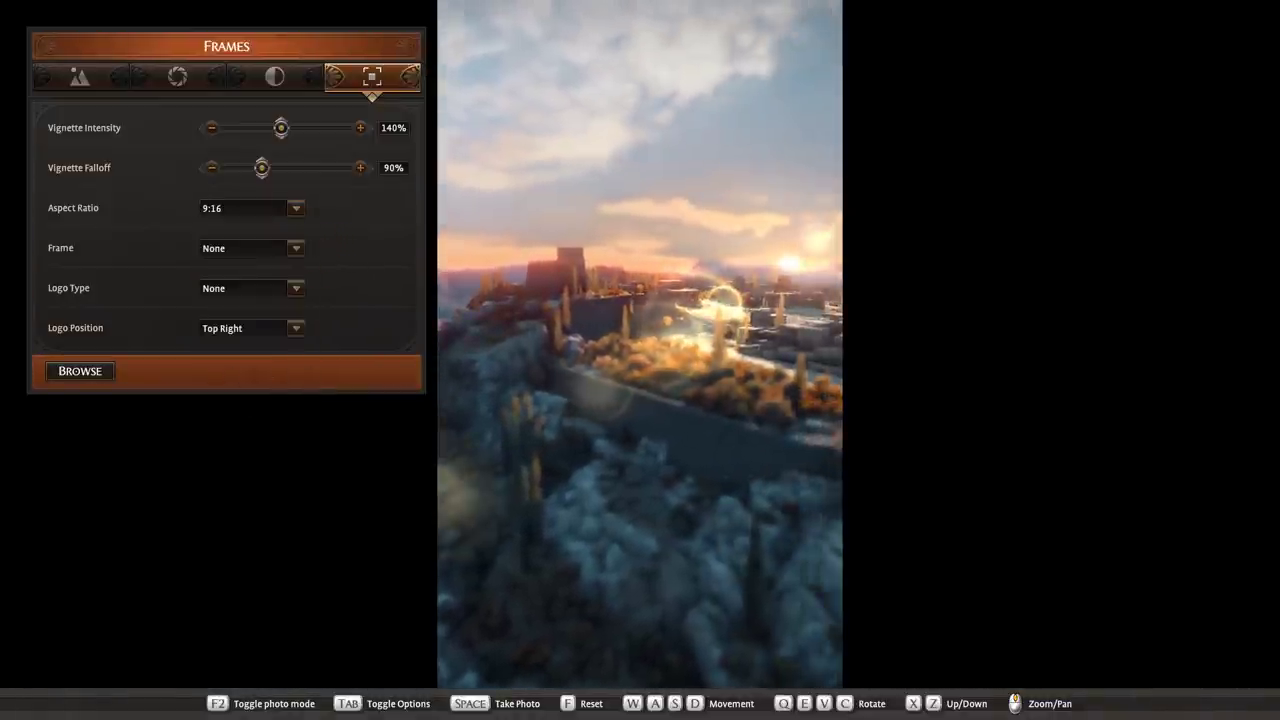
click(295, 208)
click(237, 275)
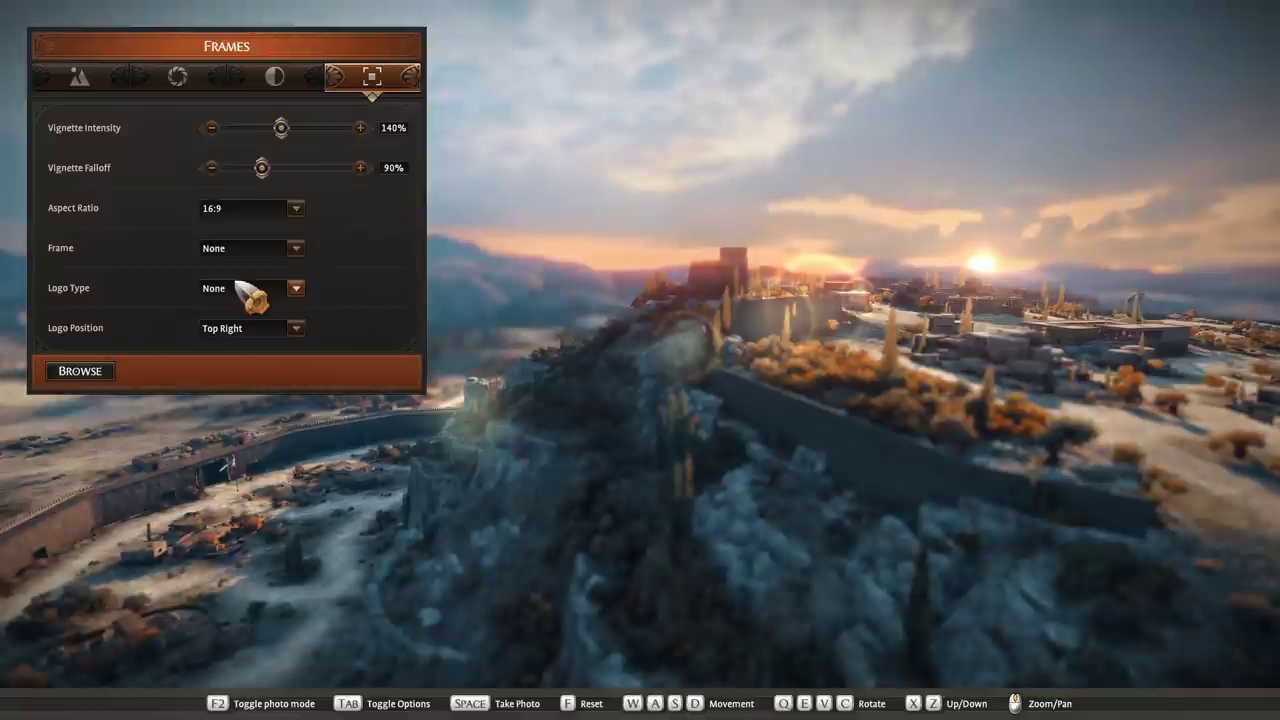
- Preview the Parchment, Darkness, Bronze and Copper frames, then settle on the silver Light border
click(296, 248)
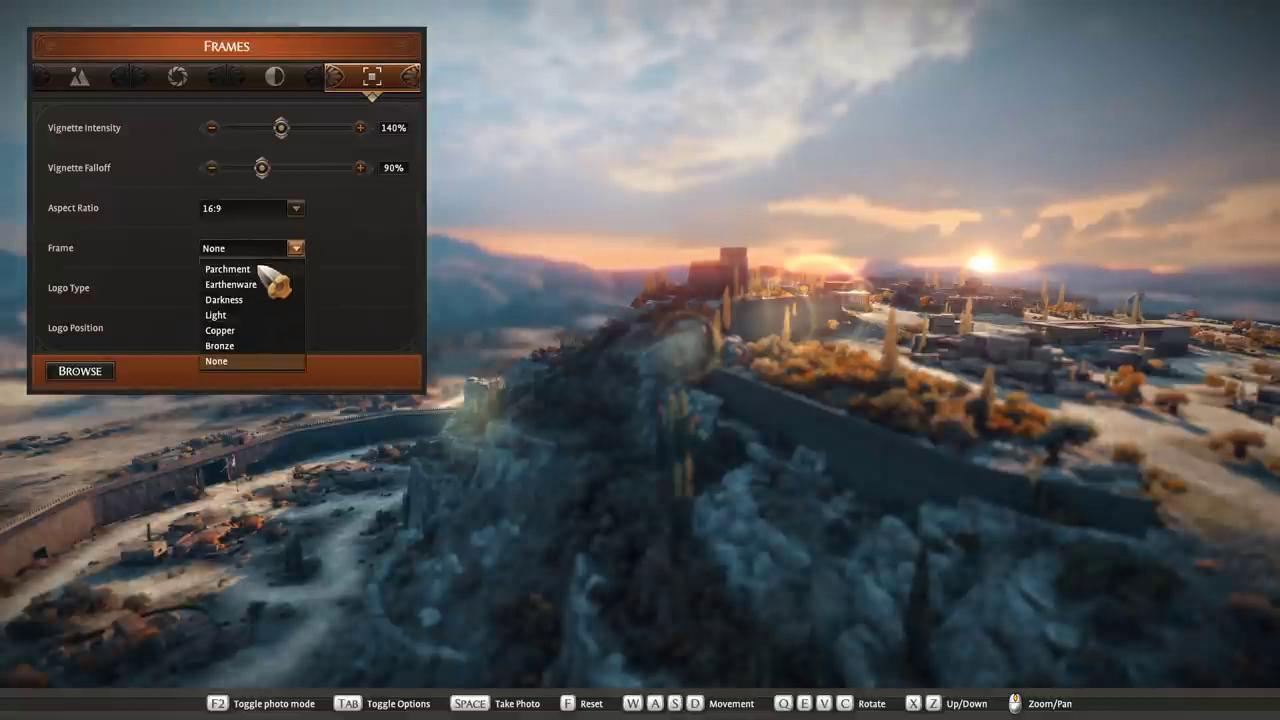
click(262, 269)
click(296, 248)
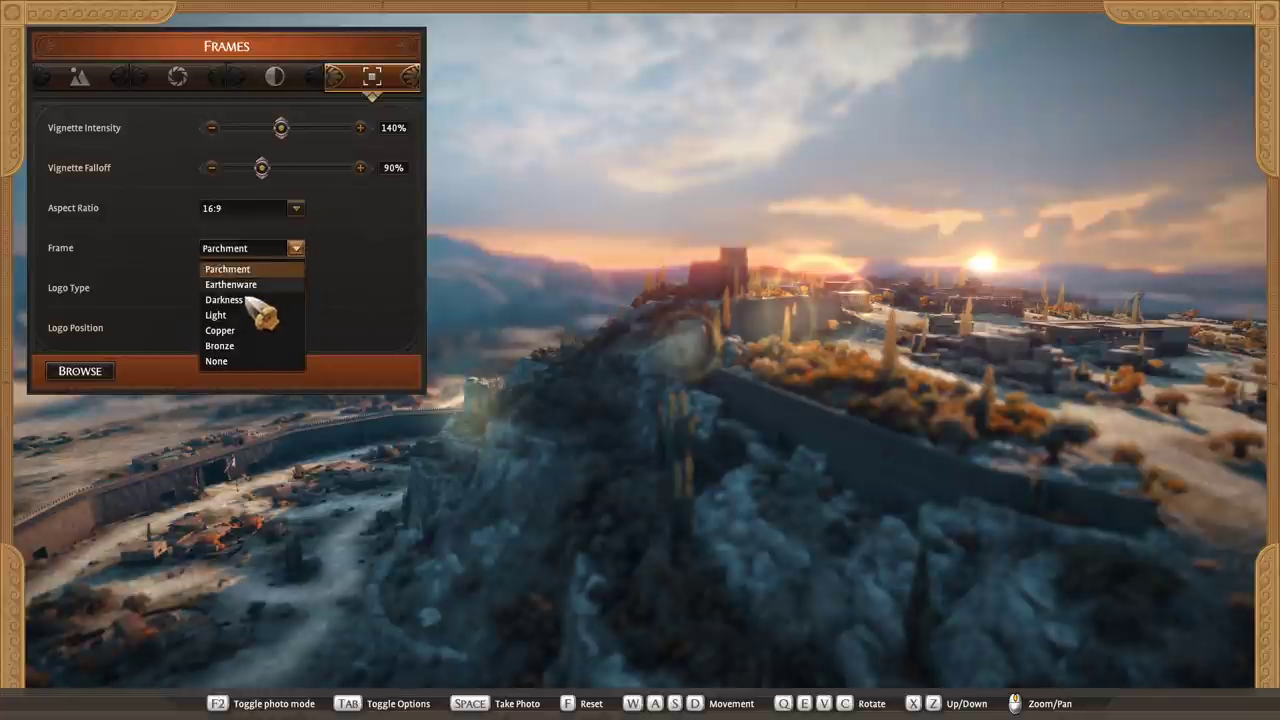
click(255, 299)
click(296, 248)
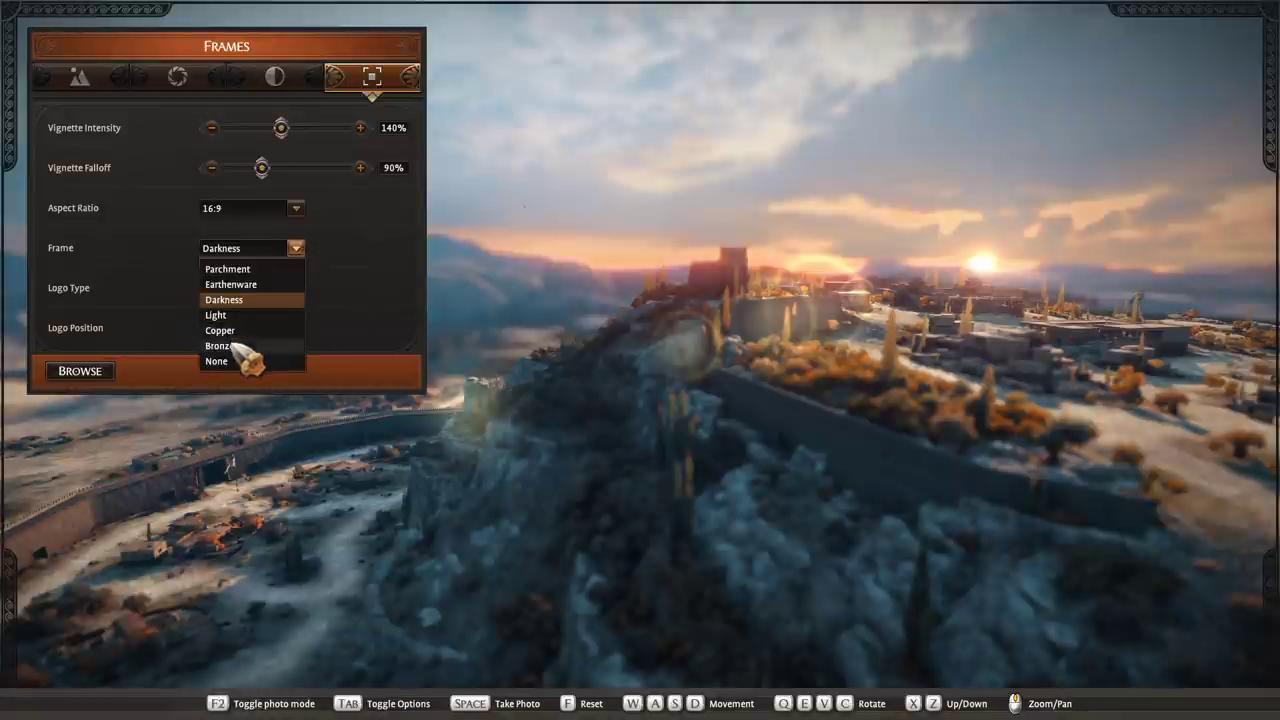
click(252, 349)
click(296, 248)
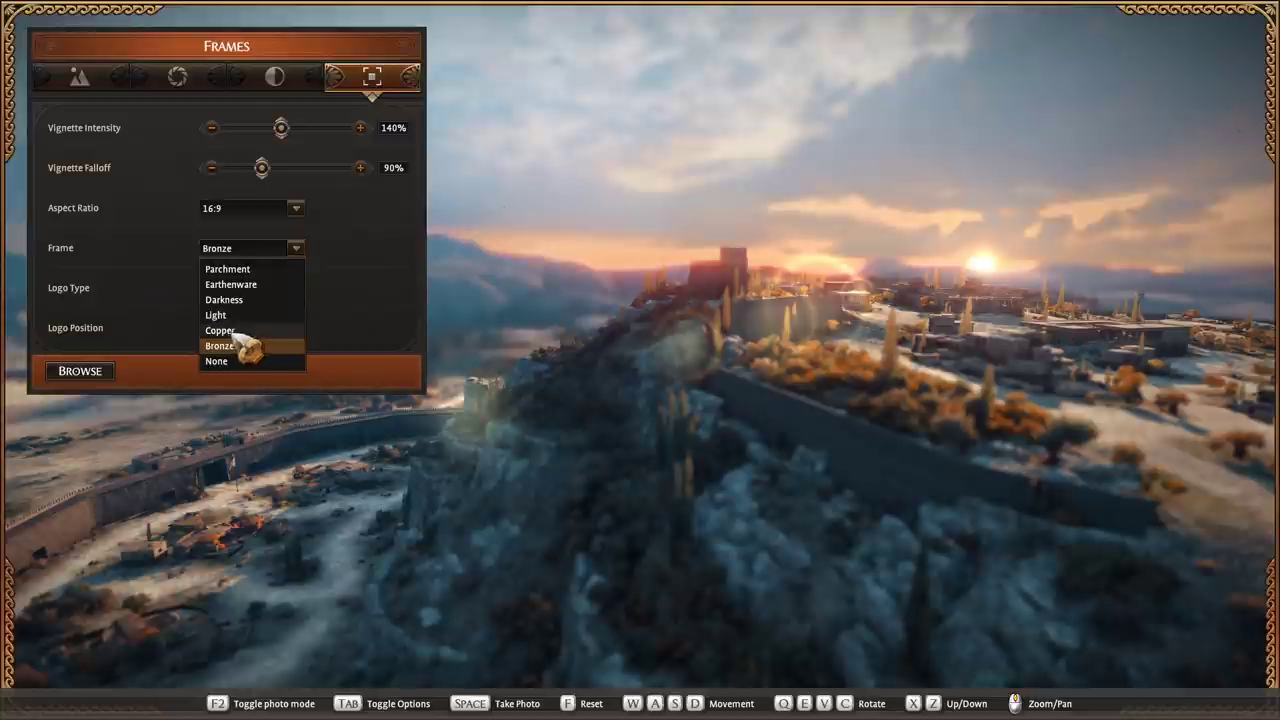
click(248, 333)
click(296, 248)
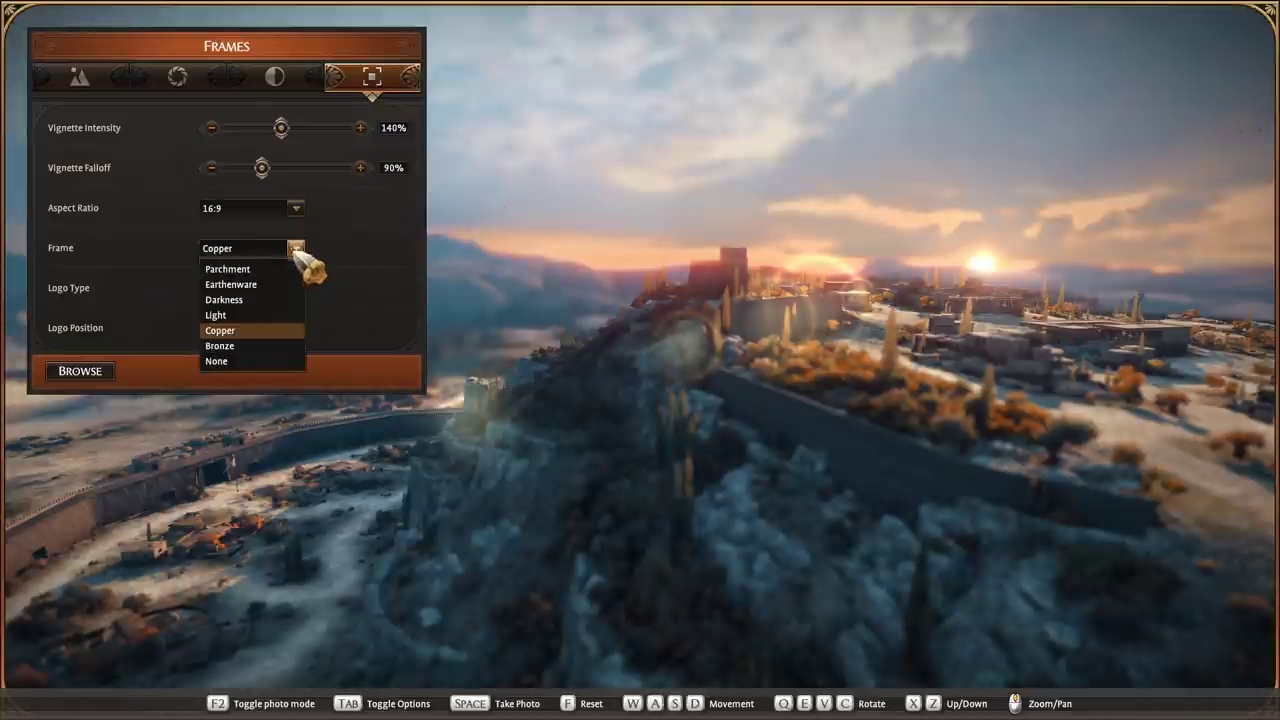
click(241, 315)
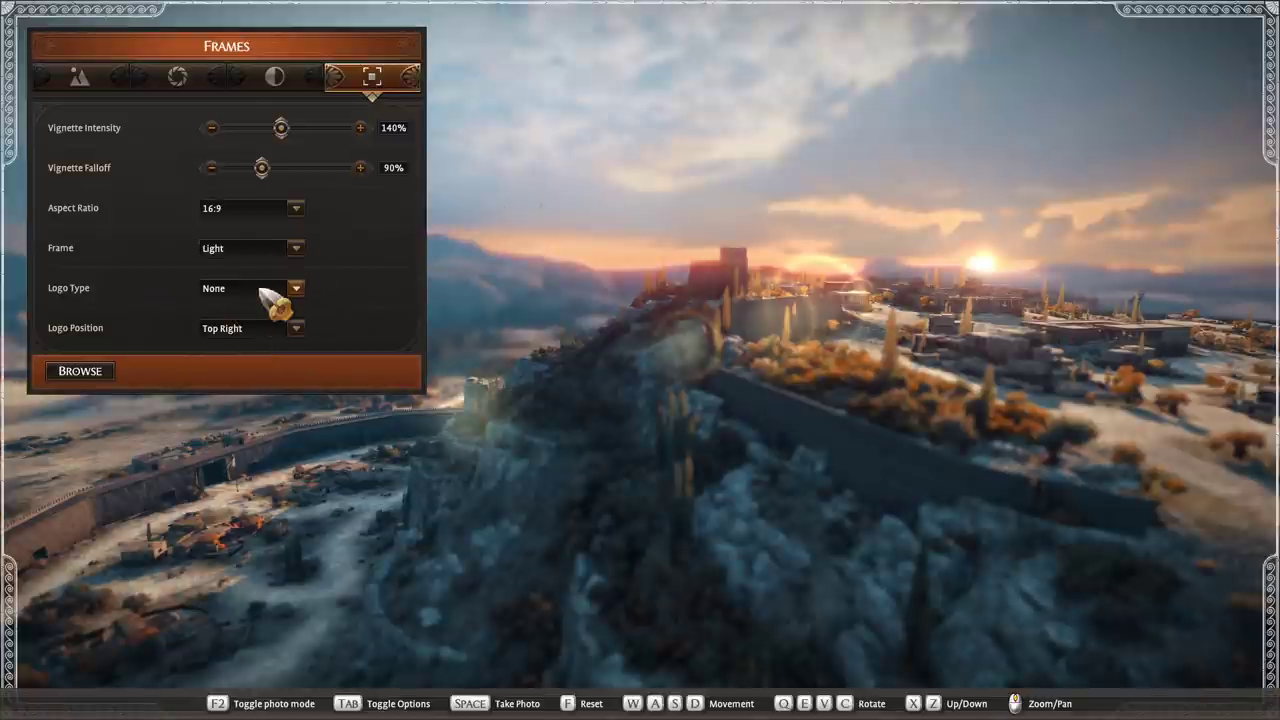
- Try the Dark and Bronze TROY logo styles, then keep the Light logo top-right
click(270, 300)
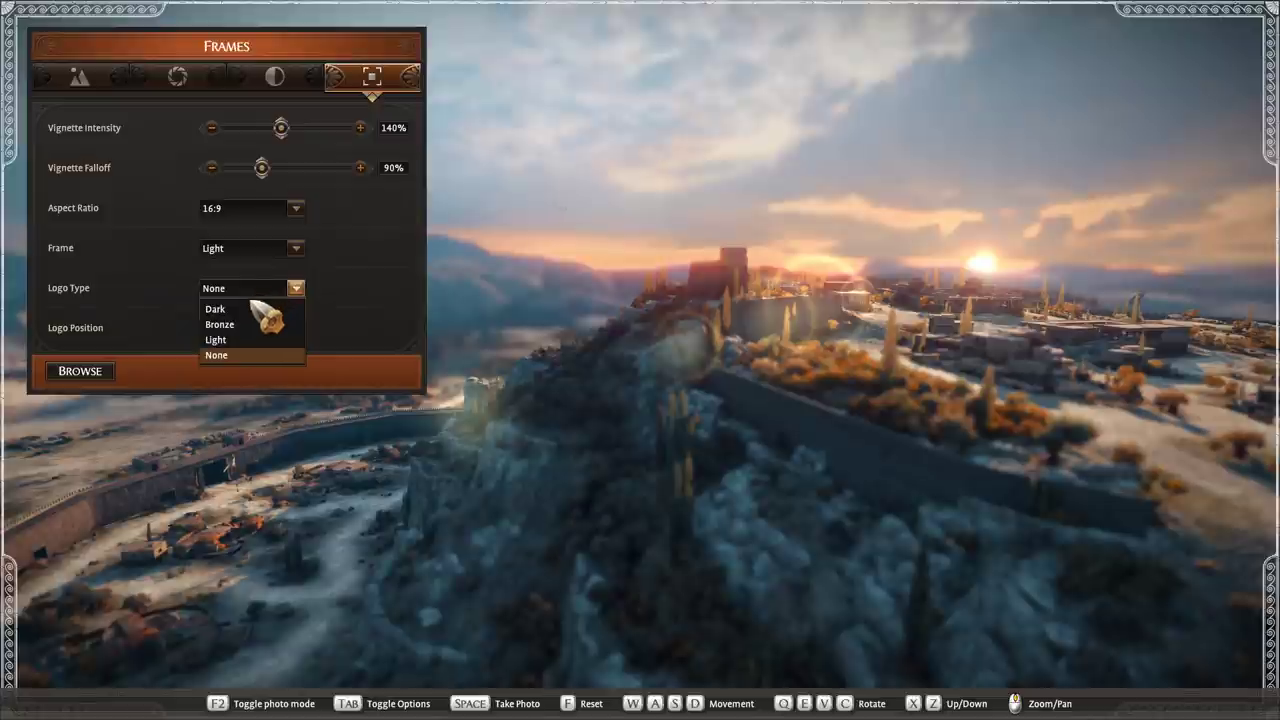
click(252, 309)
click(262, 291)
click(228, 325)
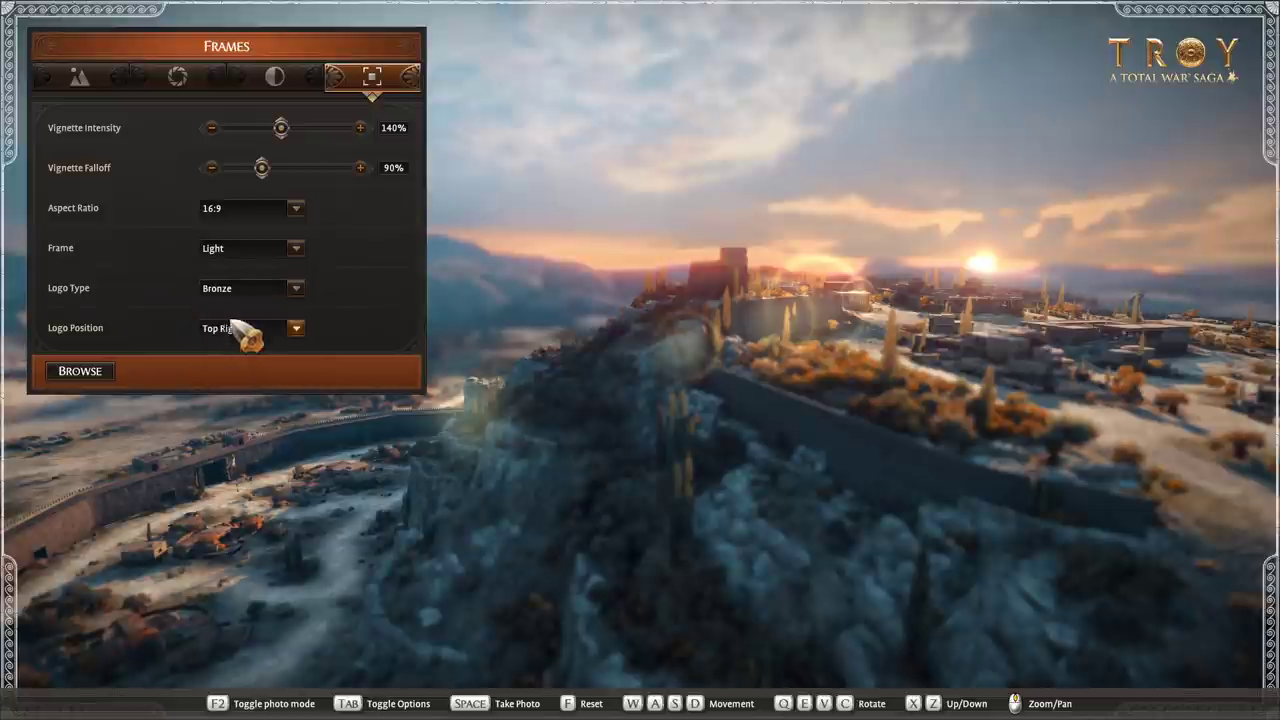
click(258, 288)
click(232, 341)
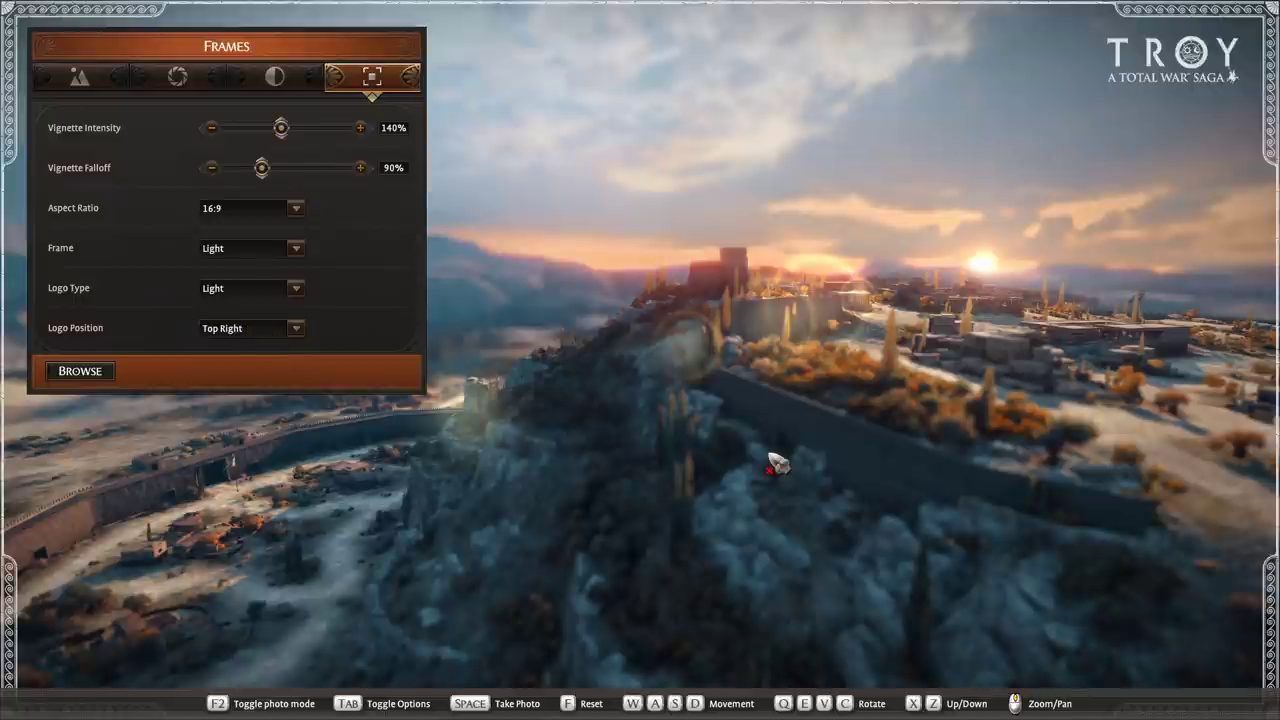
- Take the photo of the framed, logo-stamped acropolis sunset
key(space)
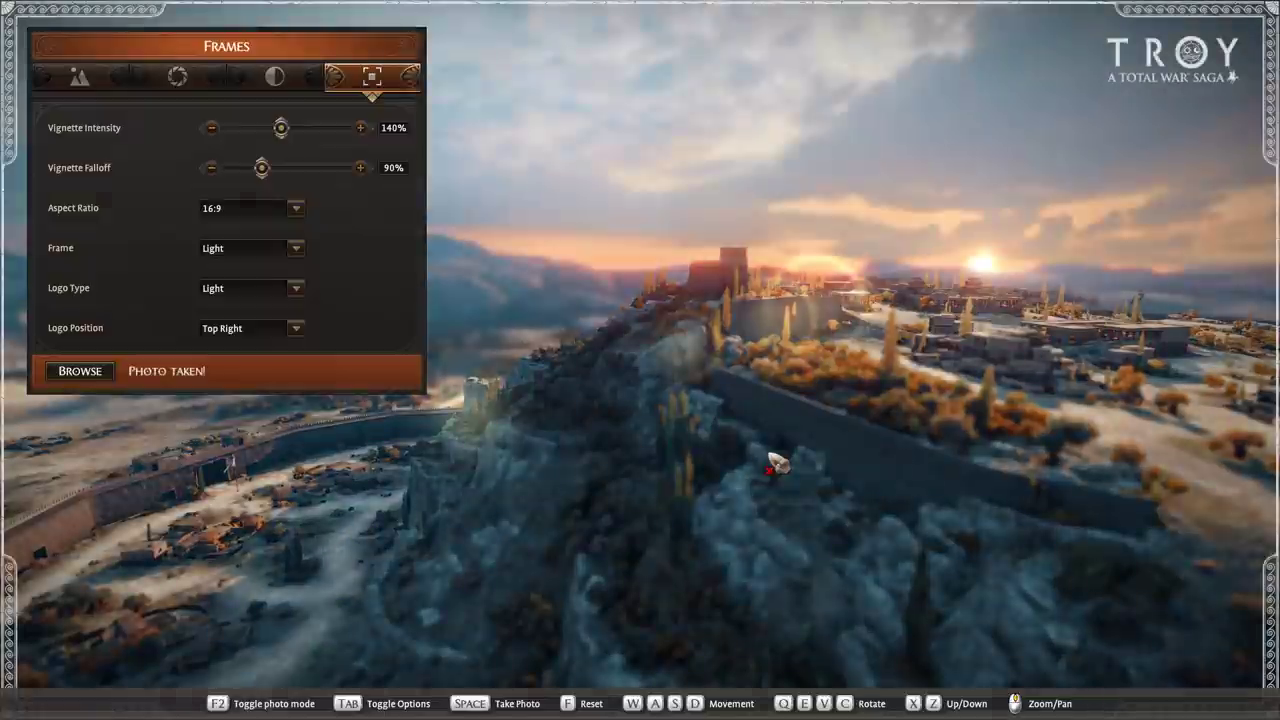